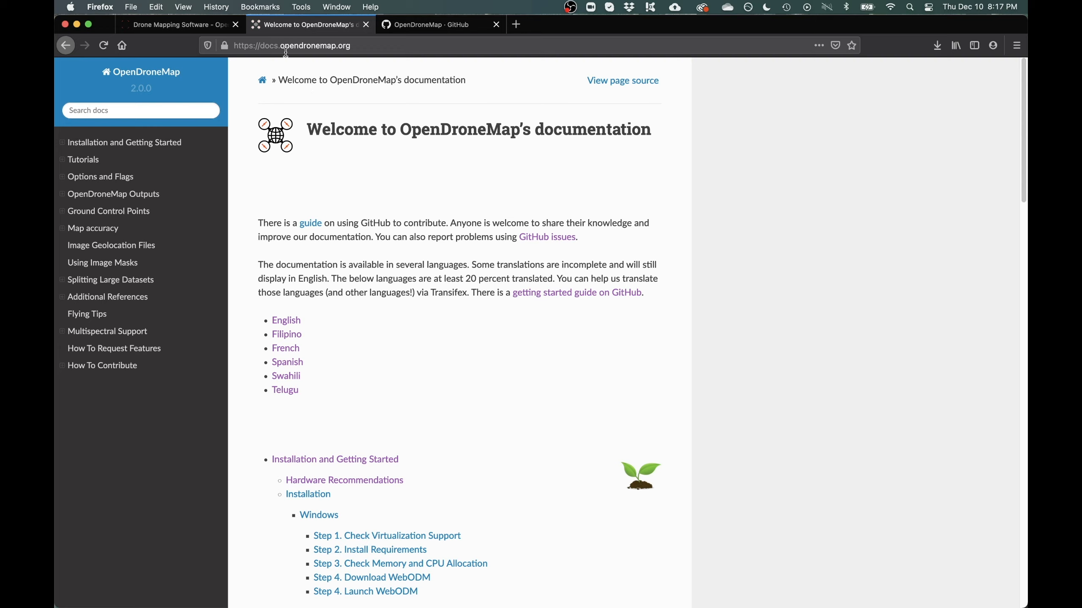
# Open the OpenDroneMap docs repo, scroll to its Translations section, and open the Transifex link in a new tab
pyautogui.click(413, 27)
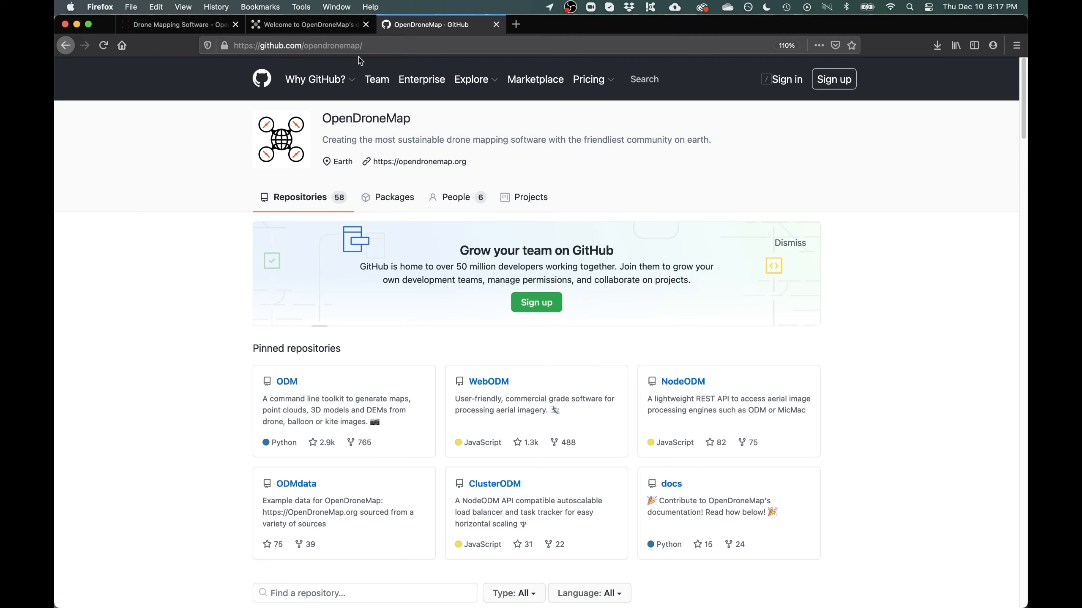
pyautogui.click(675, 490)
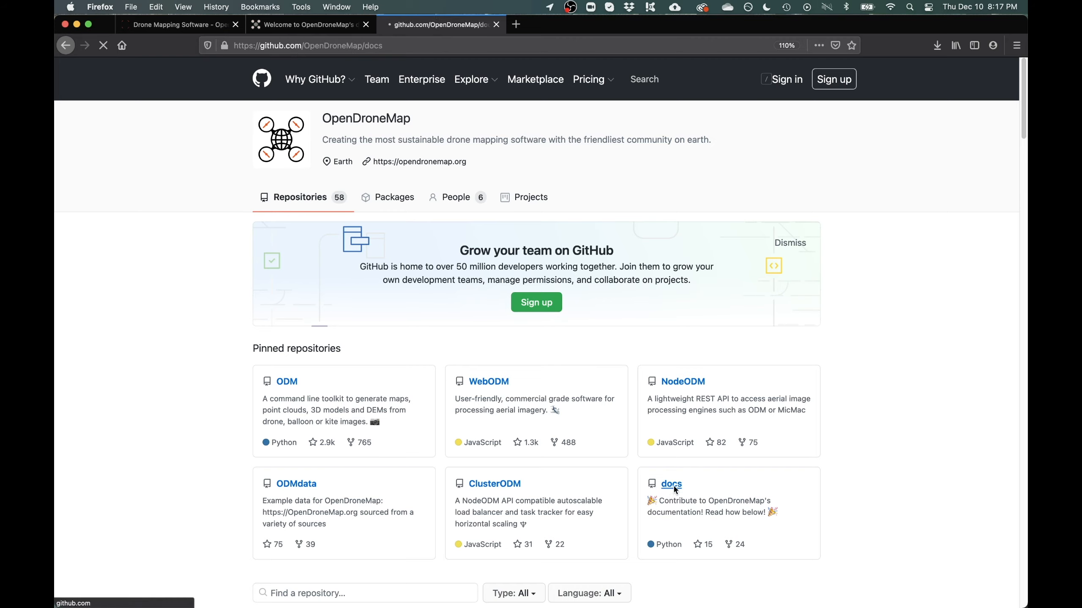
pyautogui.scroll(-1, 451, 334)
pyautogui.scroll(-7, 448, 335)
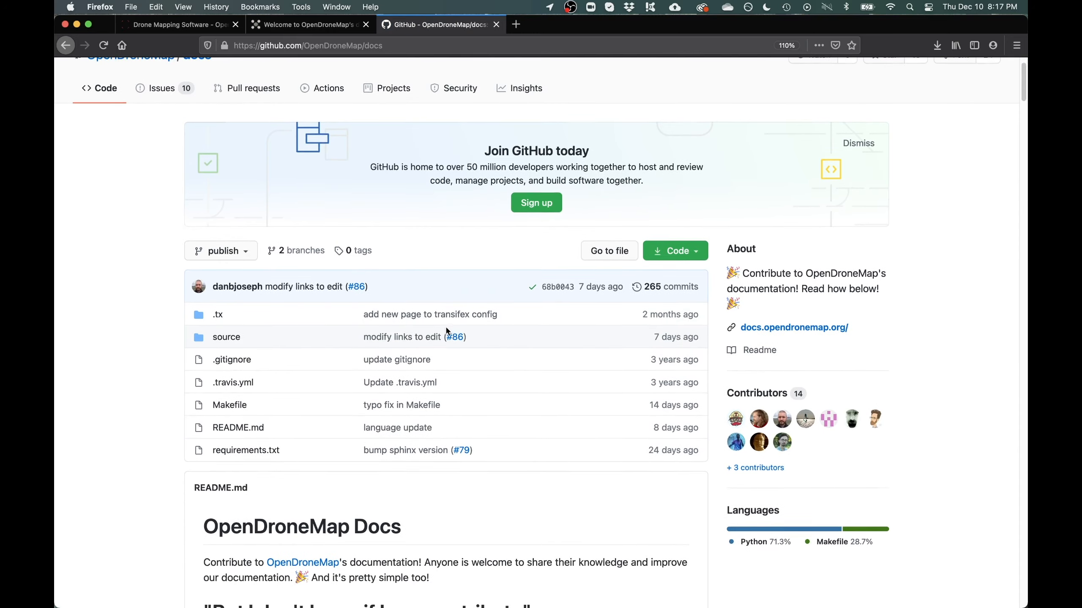
pyautogui.scroll(-20, 295, 256)
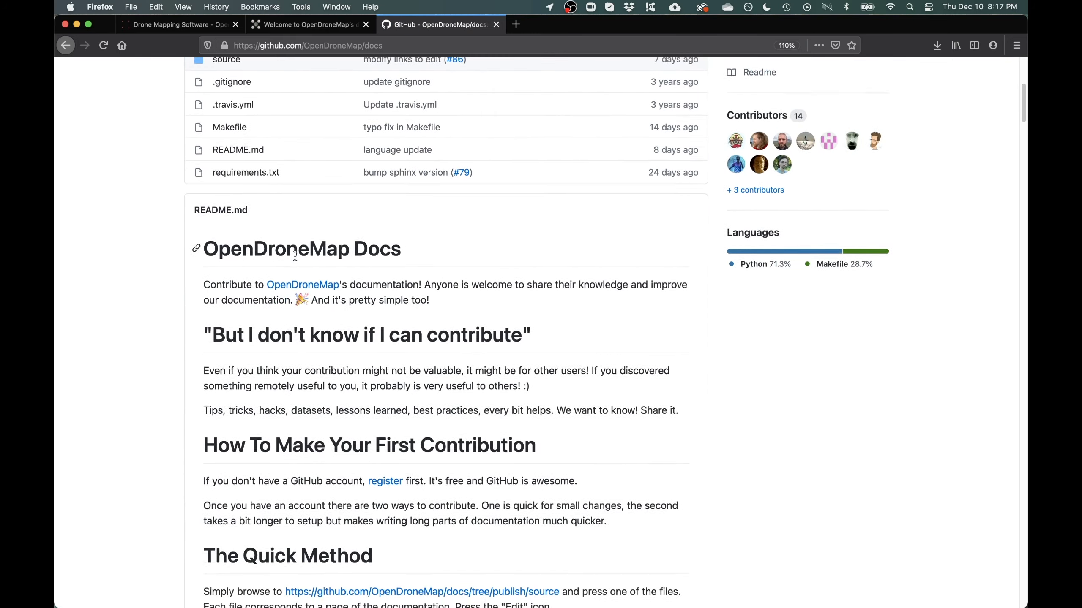
pyautogui.scroll(-20, 295, 260)
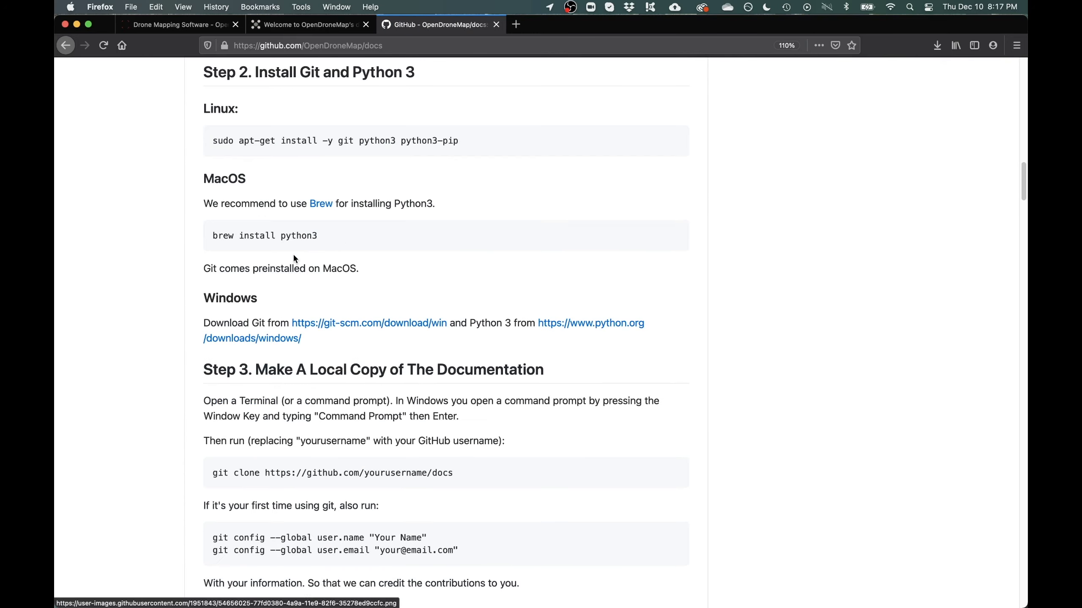
pyautogui.scroll(-8, 293, 252)
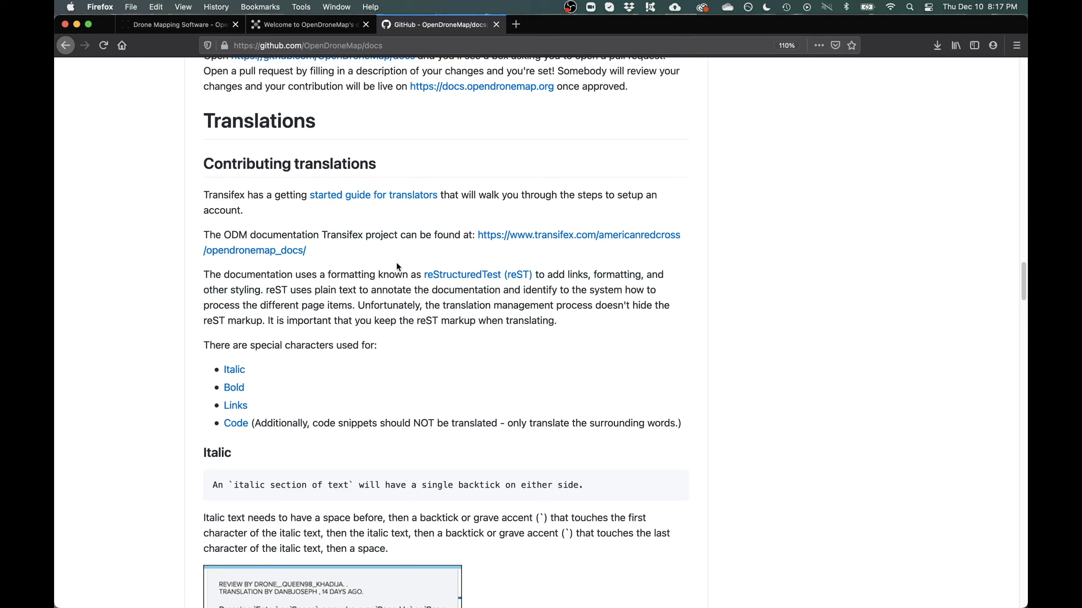
pyautogui.rightClick(521, 241)
pyautogui.click(529, 239)
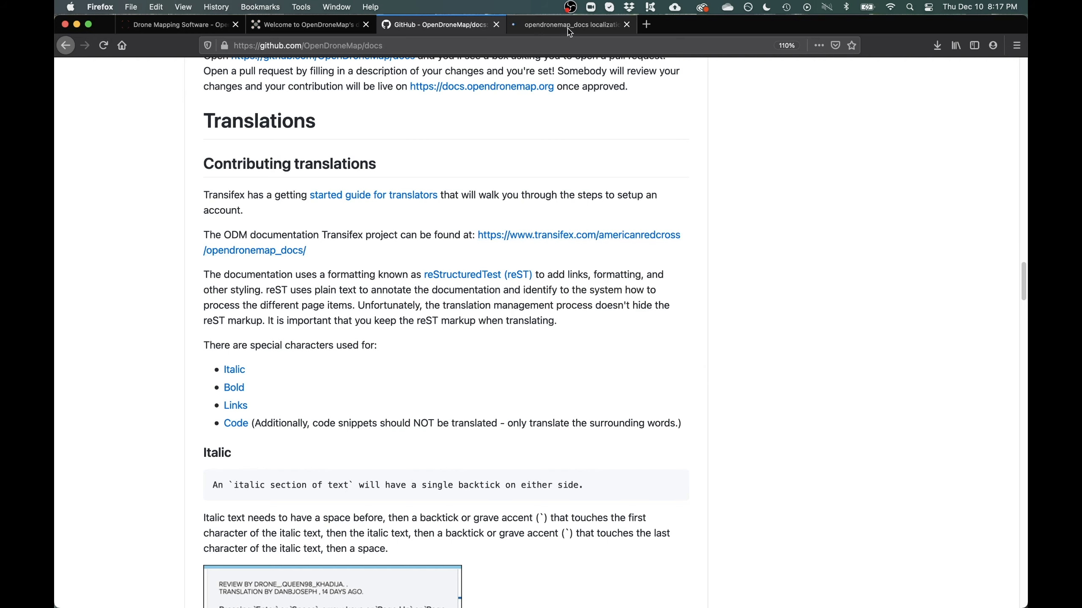
# Switch to the opendronemap_docs Transifex tab and scroll through its 11 project languages
pyautogui.click(570, 32)
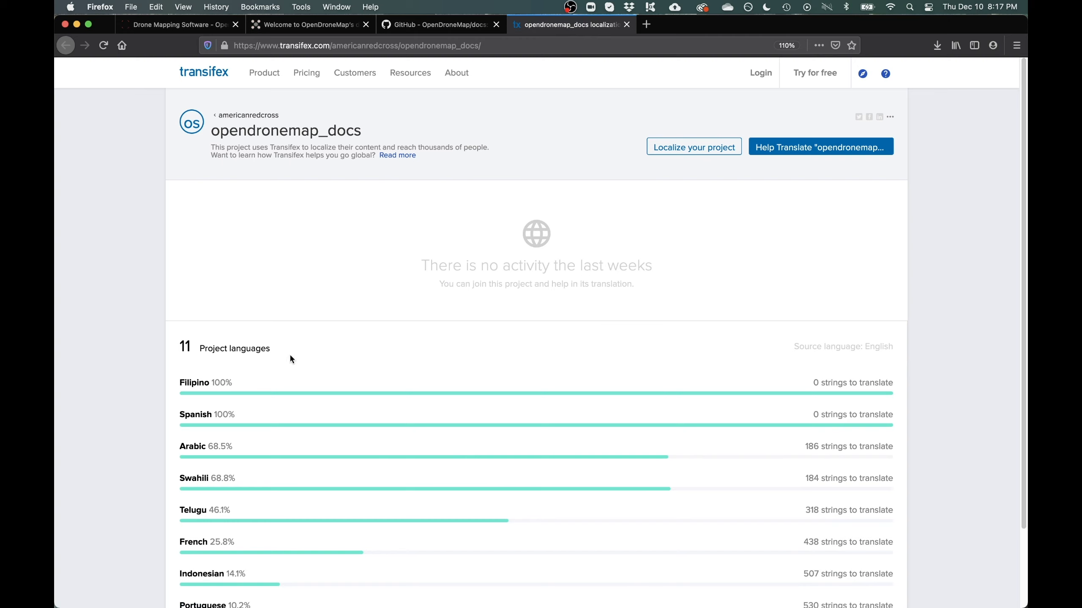
pyautogui.scroll(-4, 265, 344)
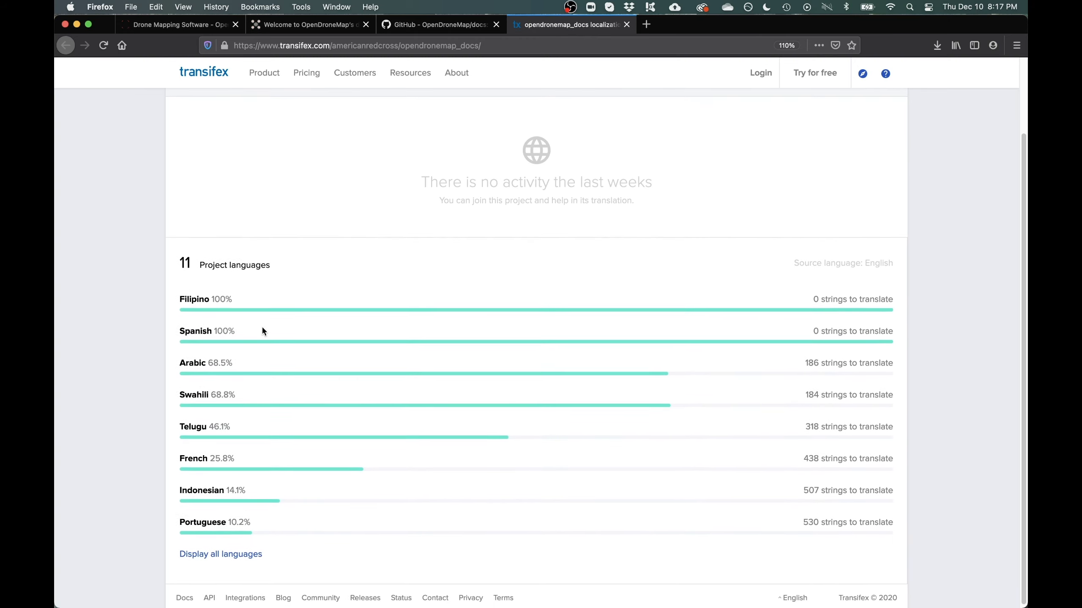
pyautogui.scroll(4, 255, 331)
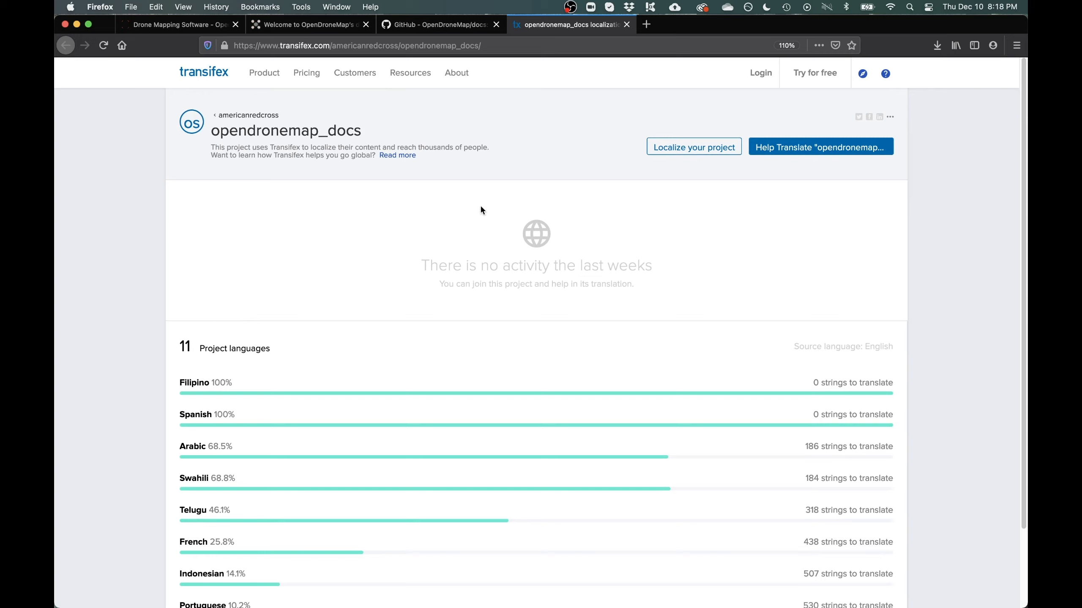
# Start a free Transifex account, entering the username and the user's e-mail address
pyautogui.click(822, 78)
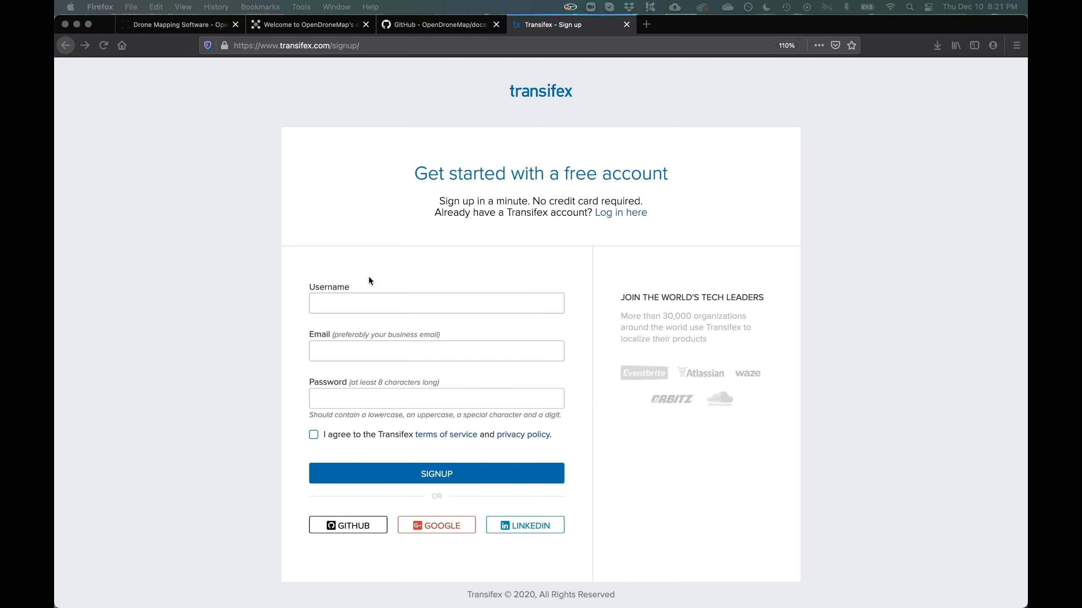
pyautogui.click(335, 303)
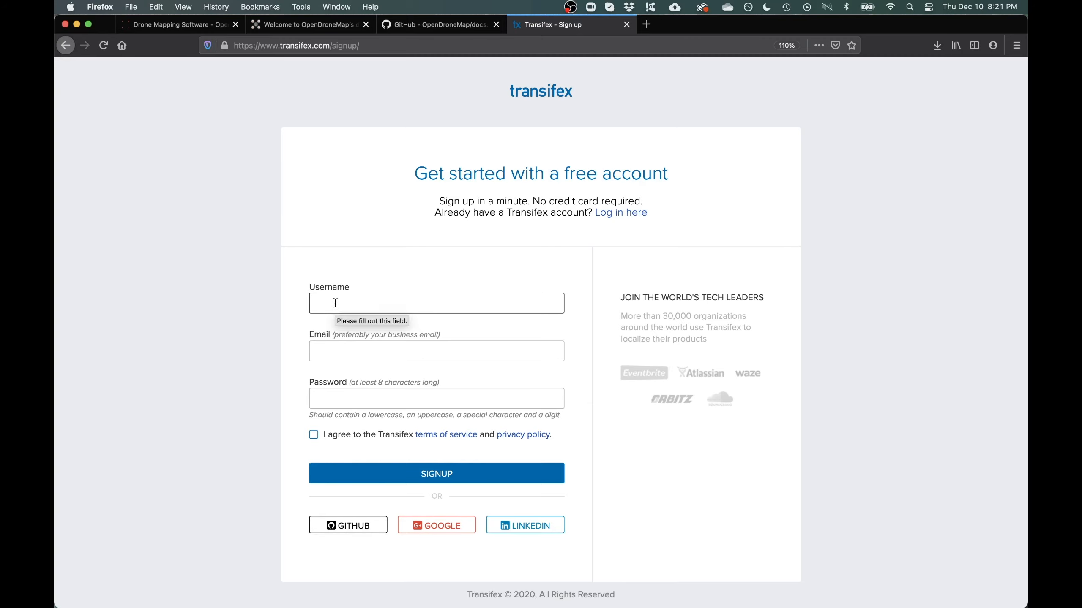
pyautogui.write('my')
pyautogui.press('Down')
pyautogui.press('Tab')
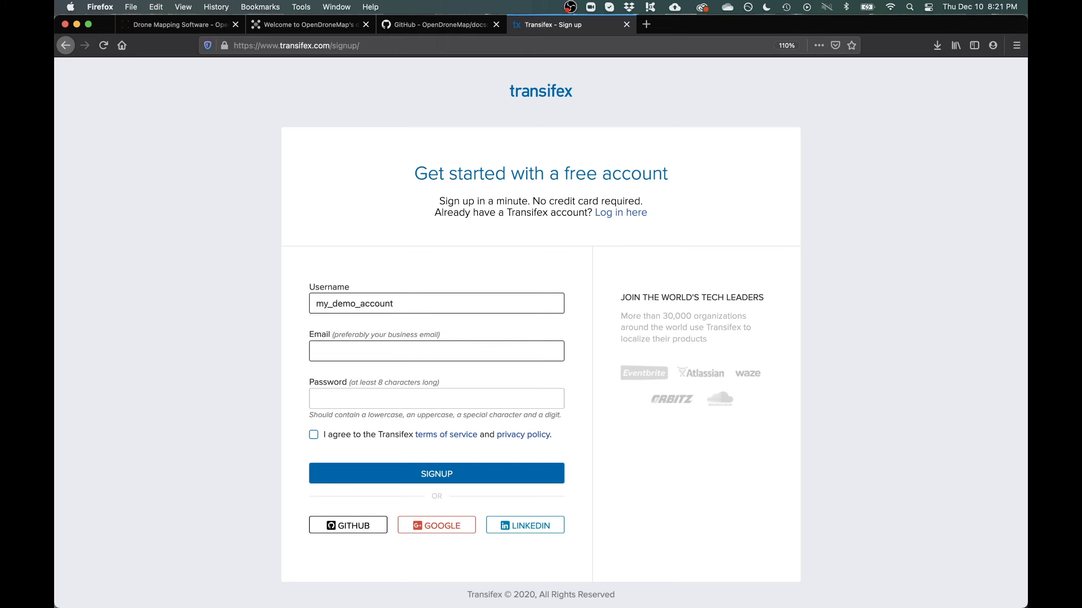
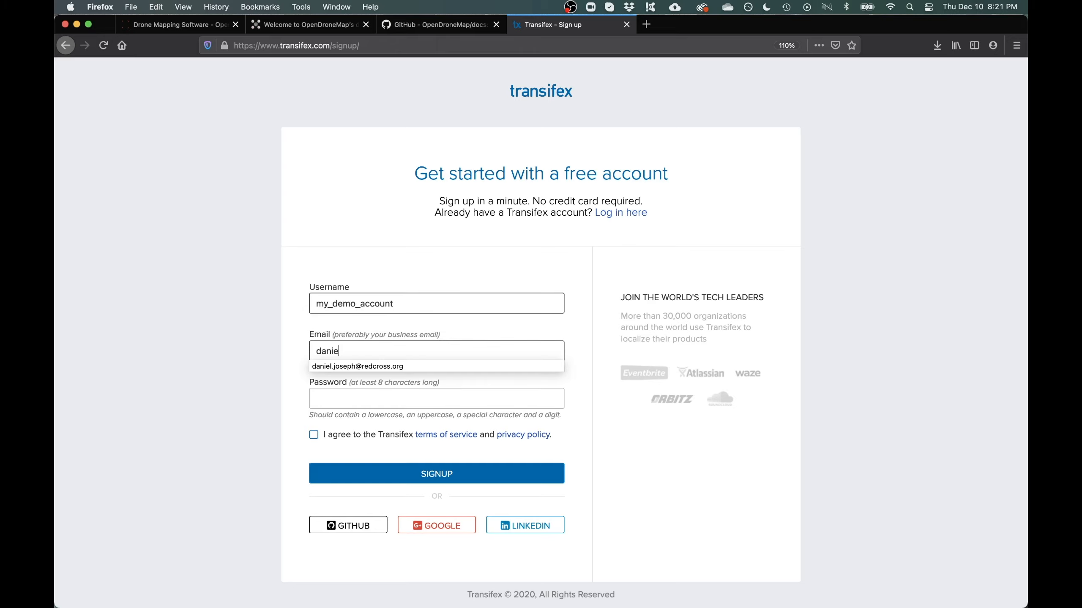
pyautogui.press('Down')
pyautogui.press('Tab')
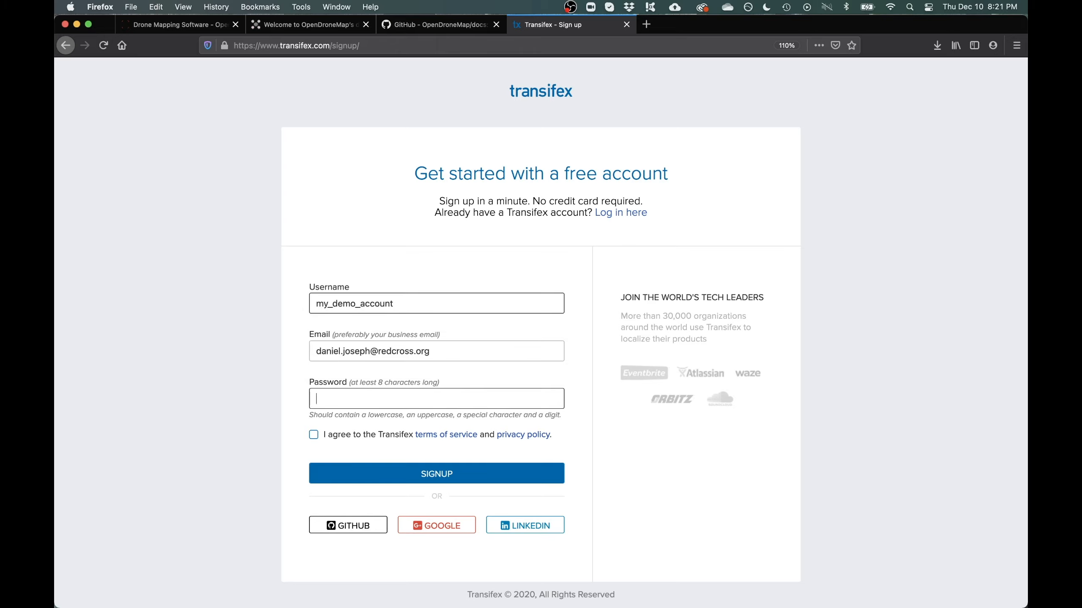
# Set the account password and accept the terms of service and privacy policy
pyautogui.write('••••••••')
pyautogui.press('super+a')
pyautogui.press('BackSpace')
pyautogui.write('••••')
pyautogui.press('super+a')
pyautogui.write('••••••')
pyautogui.click(315, 436)
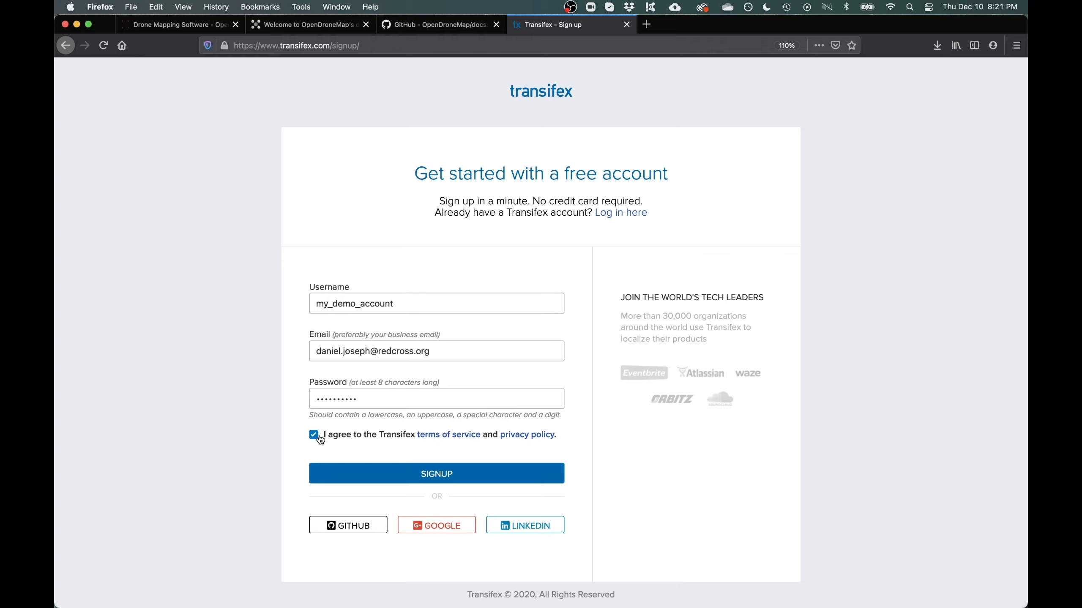
# Submit the signup form and enter the user's first and last name
pyautogui.click(447, 477)
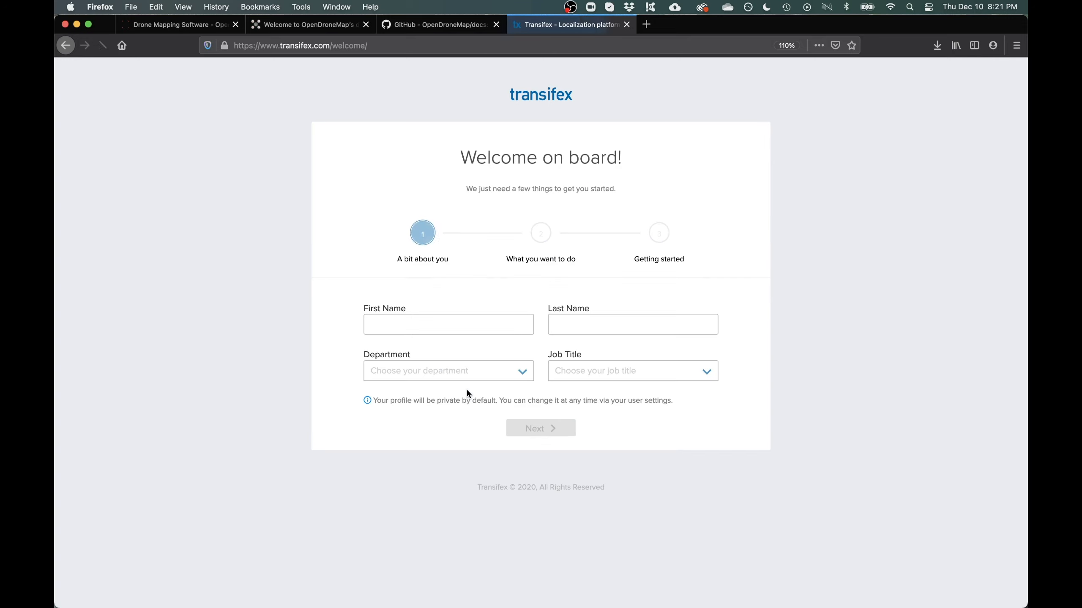
pyautogui.click(445, 329)
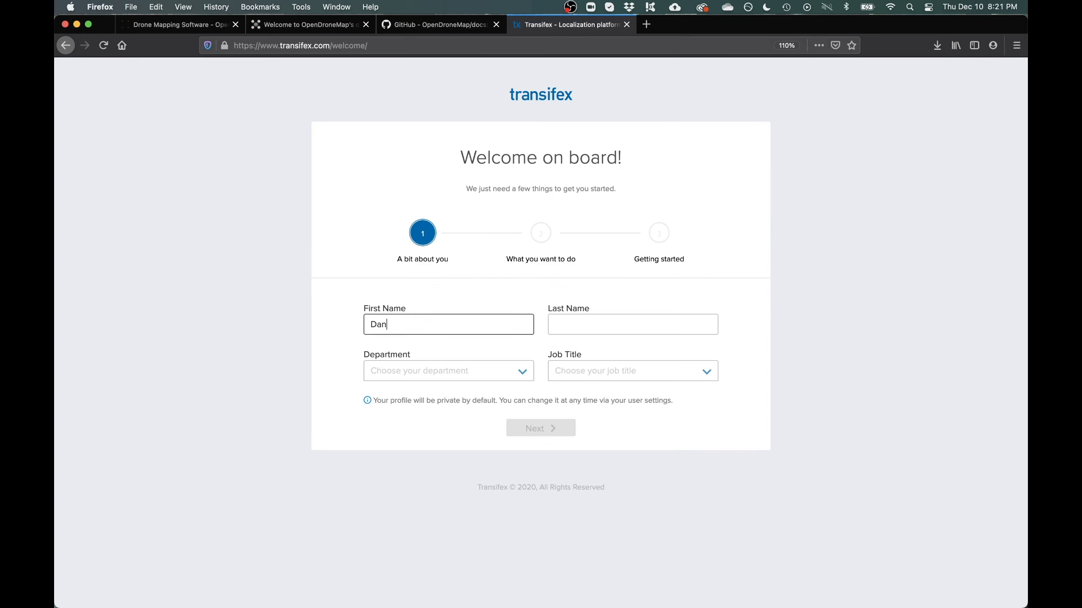
pyautogui.press('Tab')
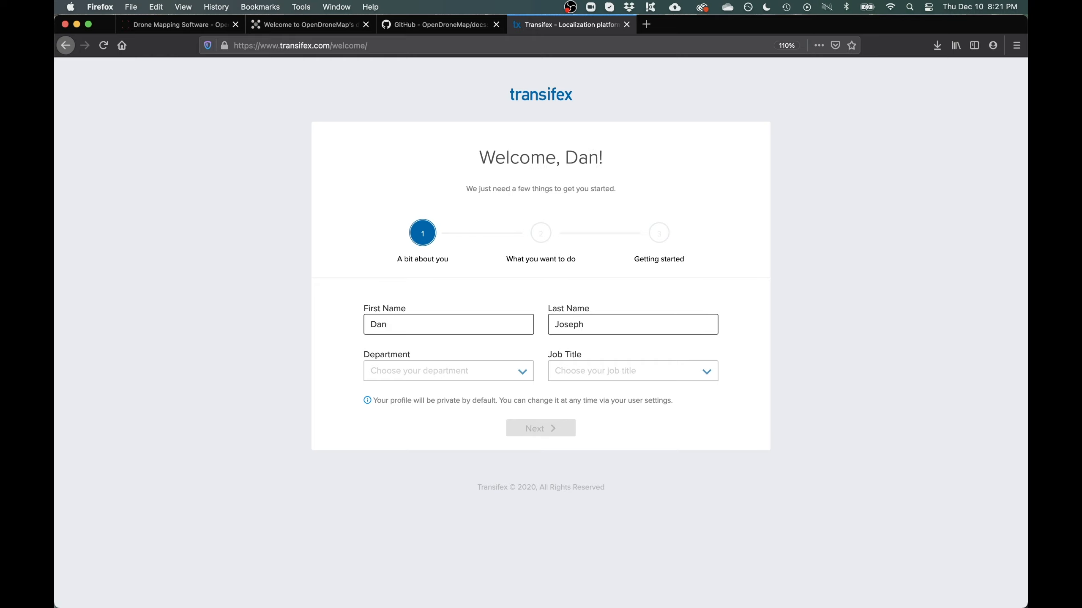
# Choose Localization as department and Translator as job title, continuing as a joiner of an existing project
pyautogui.click(440, 375)
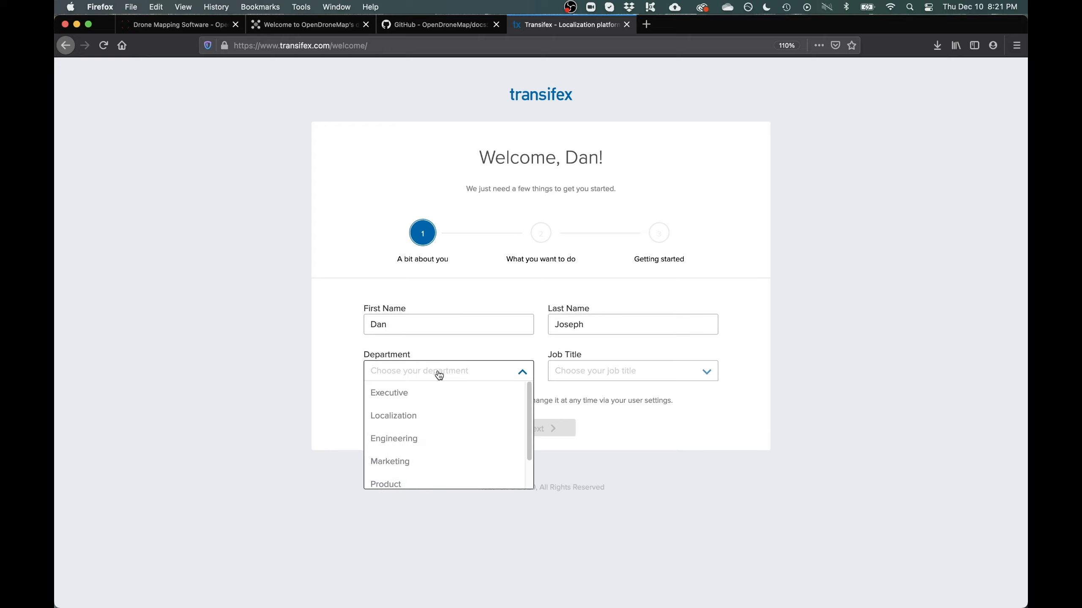
pyautogui.click(422, 419)
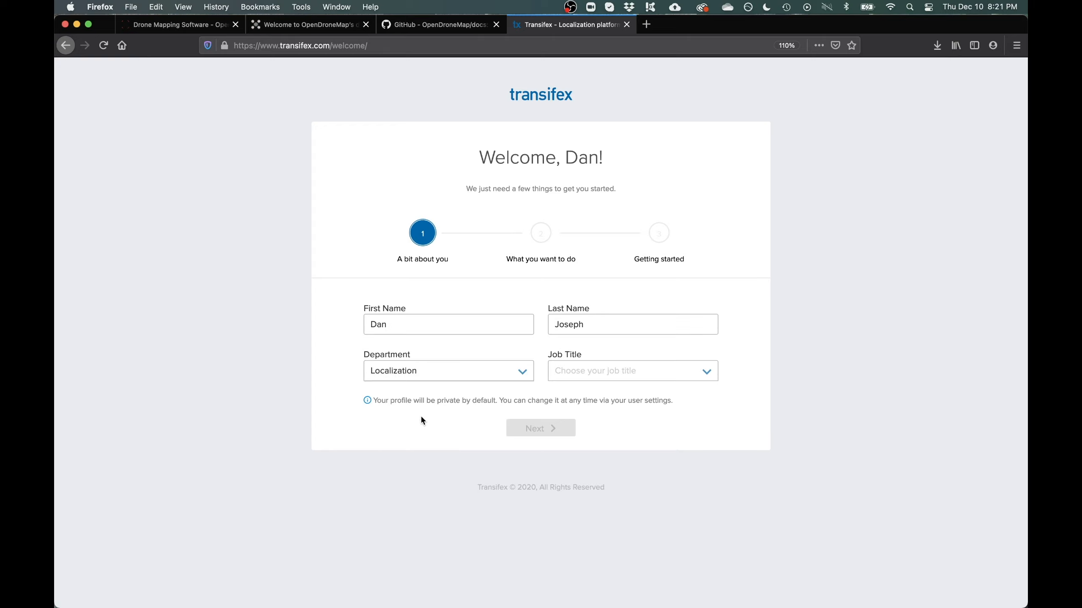
pyautogui.click(580, 374)
pyautogui.click(581, 416)
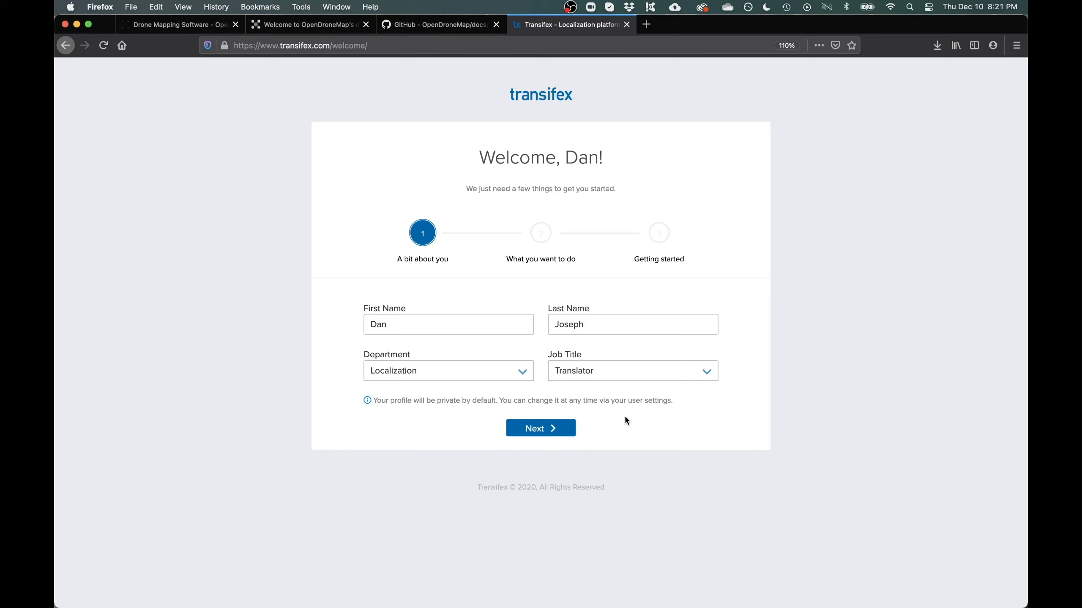
pyautogui.click(553, 428)
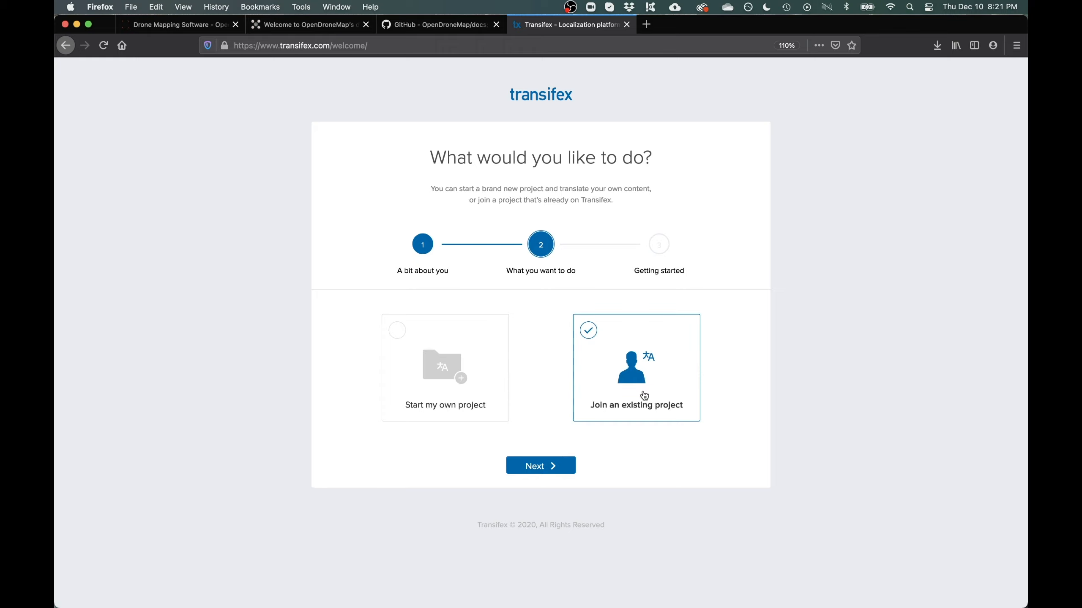
pyautogui.click(553, 467)
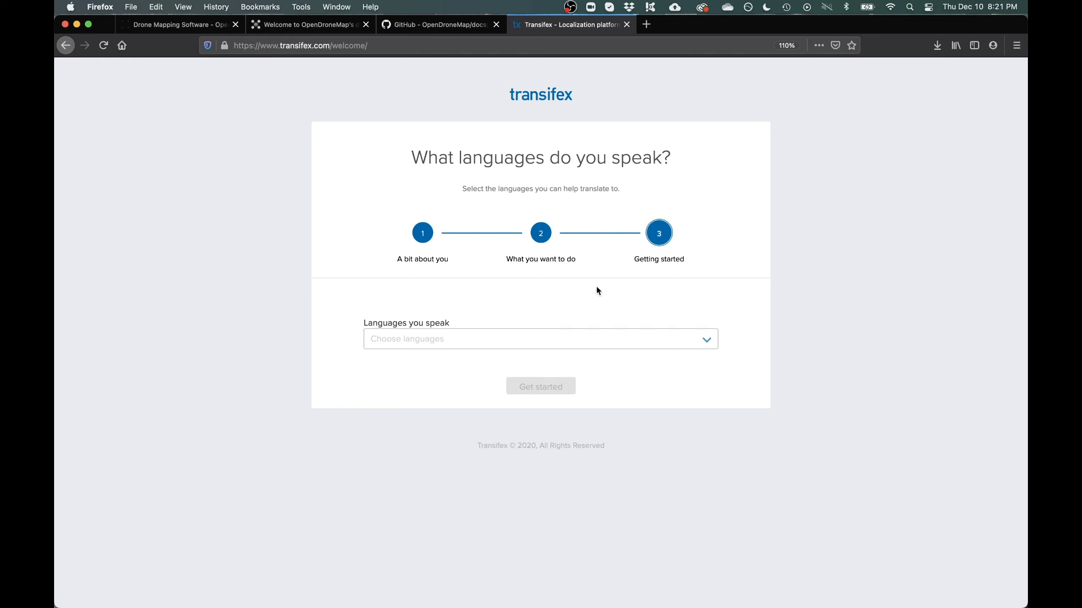
# Add English (en) as a spoken language and finish the profile setup
pyautogui.click(436, 341)
pyautogui.write('englisjh')
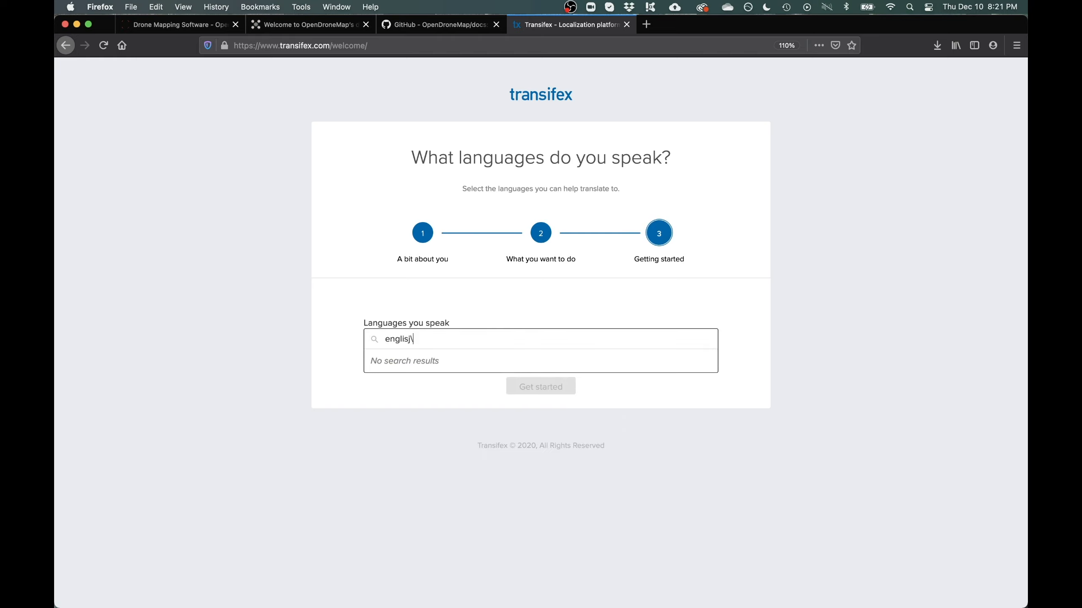
pyautogui.press('BackSpace')
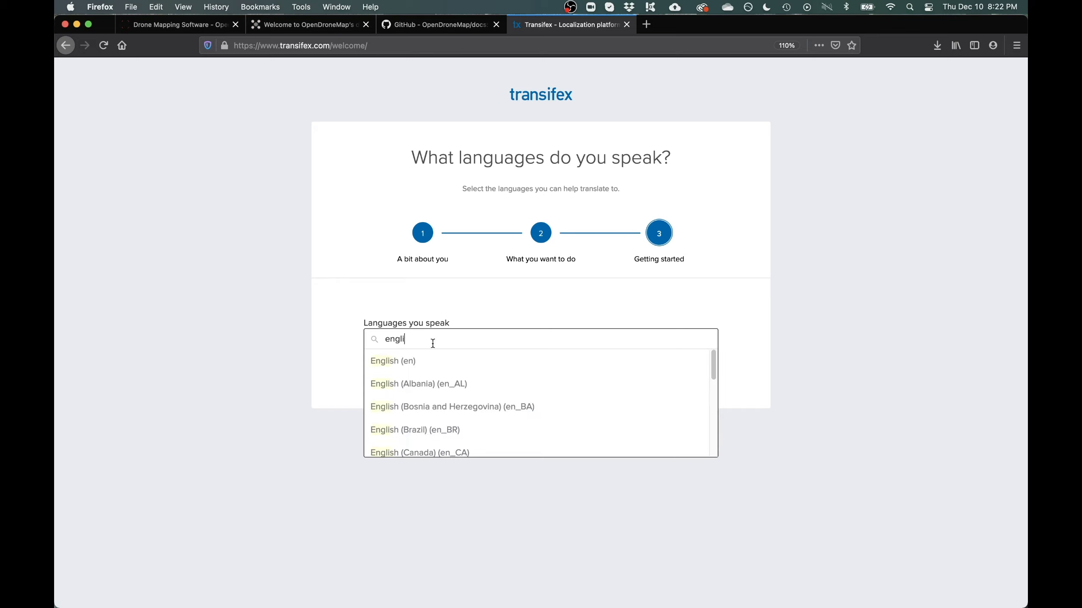
pyautogui.click(431, 361)
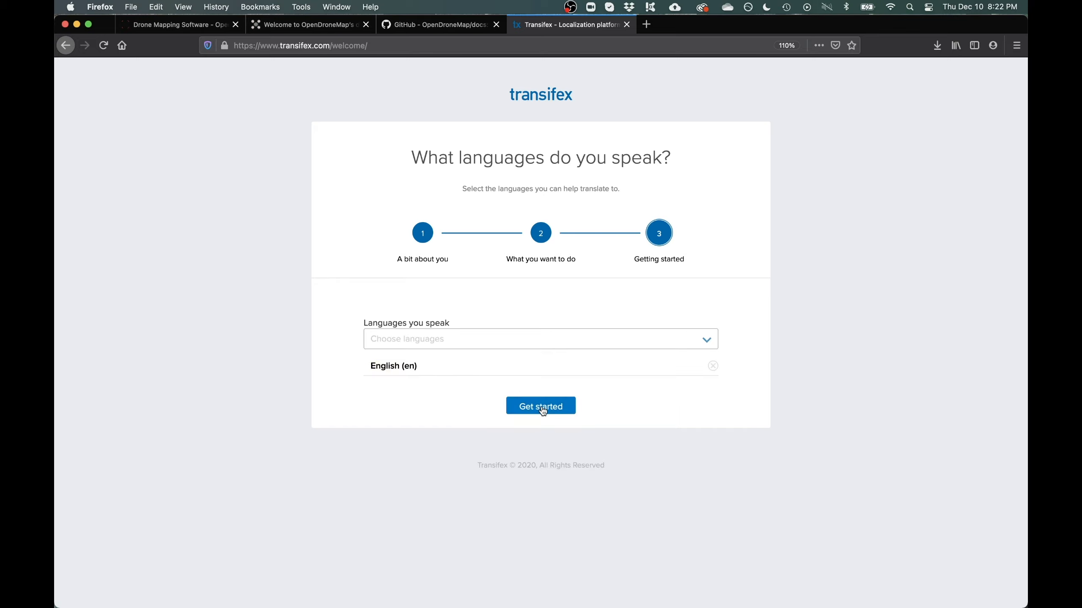
pyautogui.click(541, 408)
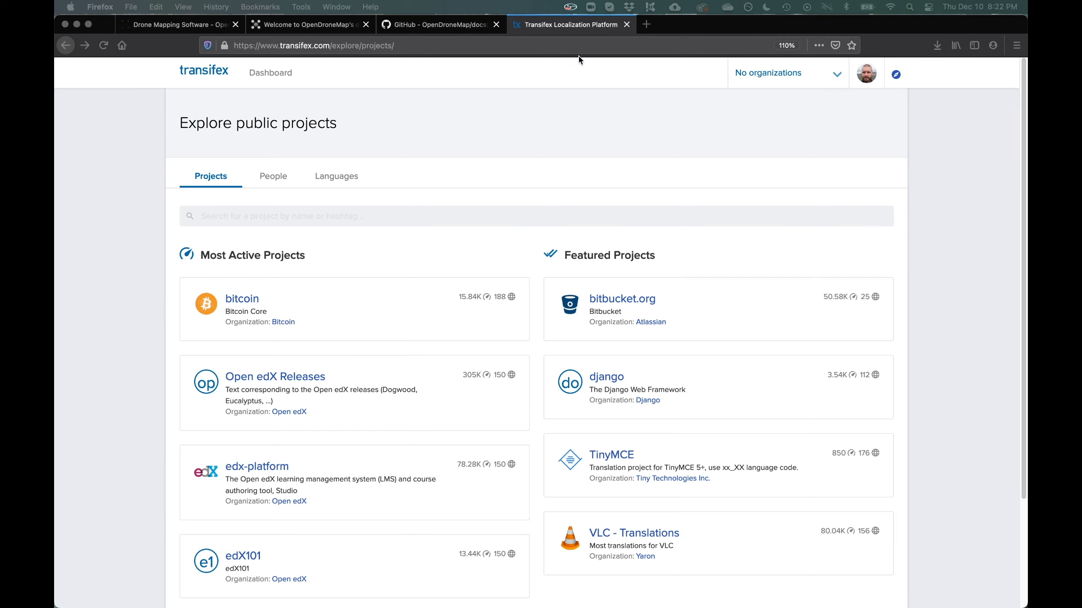
# Load the pasted account activation link in the address bar
pyautogui.click(578, 45)
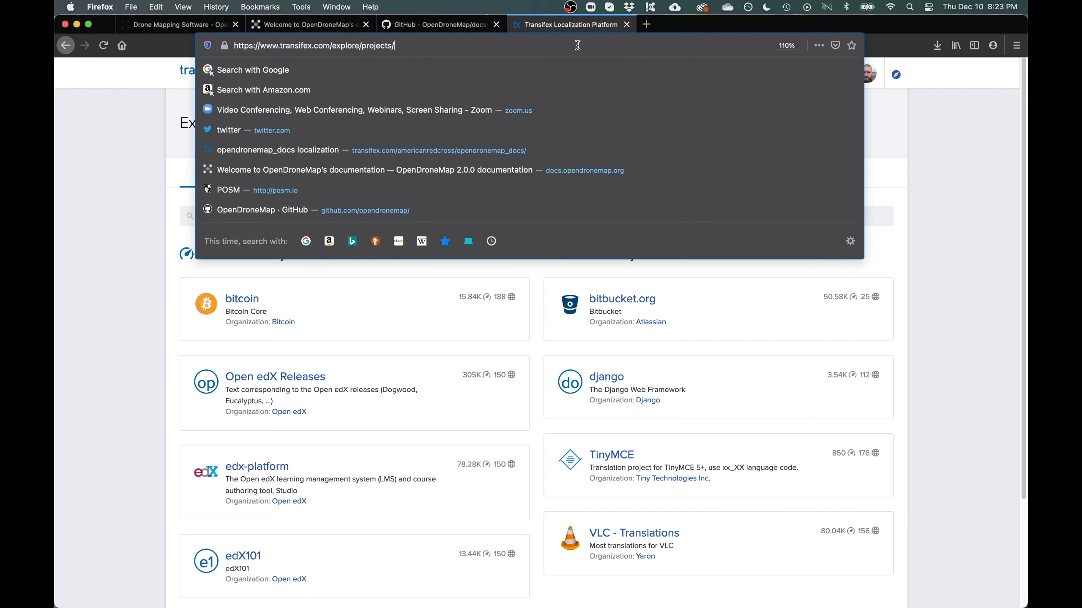
pyautogui.press('super+a')
pyautogui.write('https://www.transifex.com/user/activate/bb8eaaab3d690b142ad76cc0e5973deee5bae53f/')
pyautogui.press('Return')
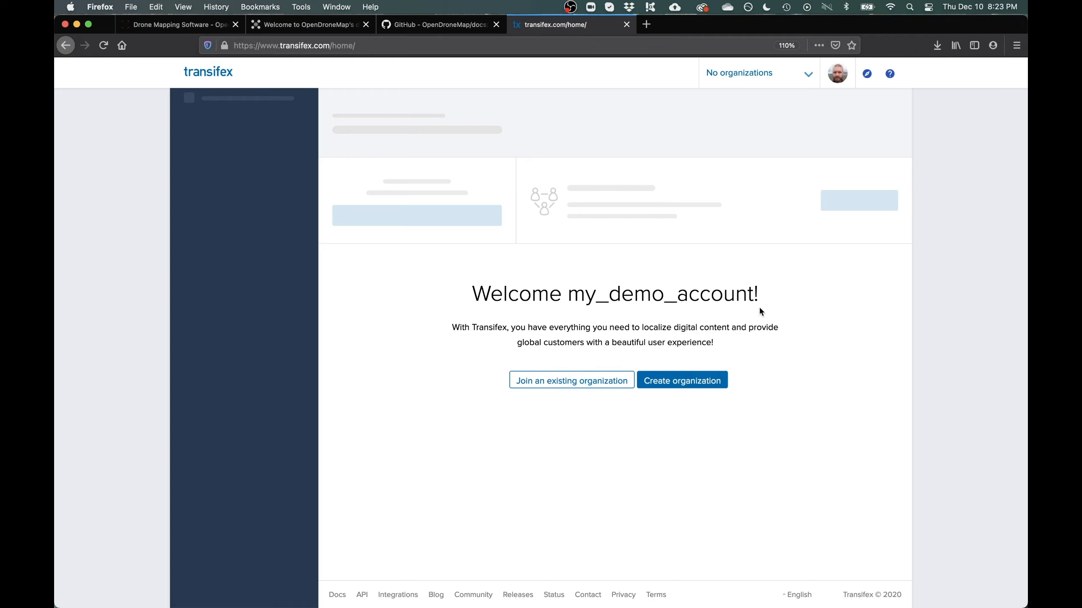
# Search existing projects for opendronemap_docs and open the result
pyautogui.click(573, 382)
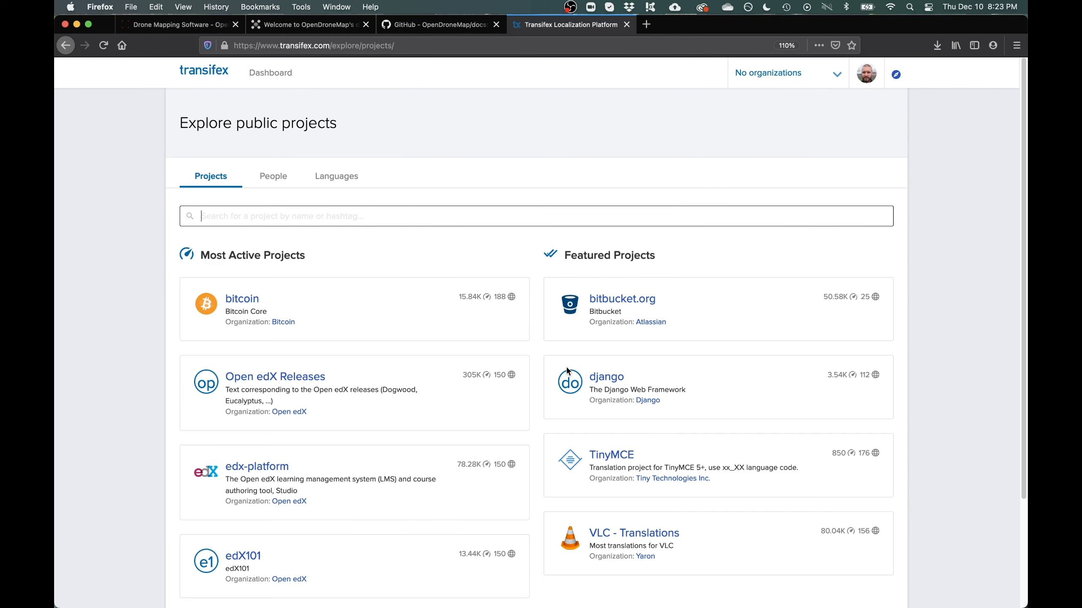
pyautogui.write('opendronemap_d')
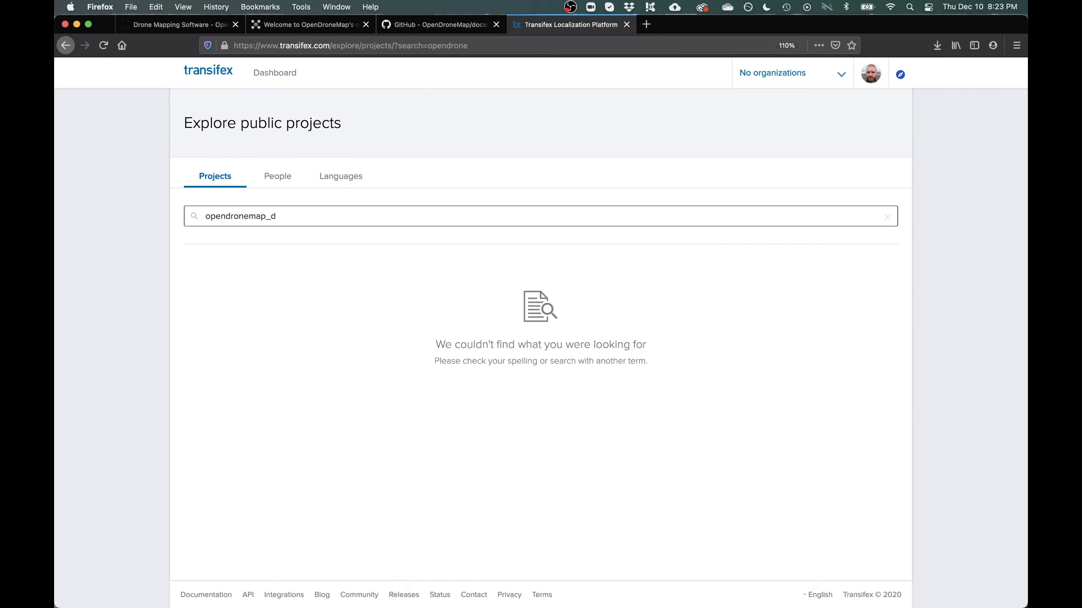
pyautogui.write('ocs')
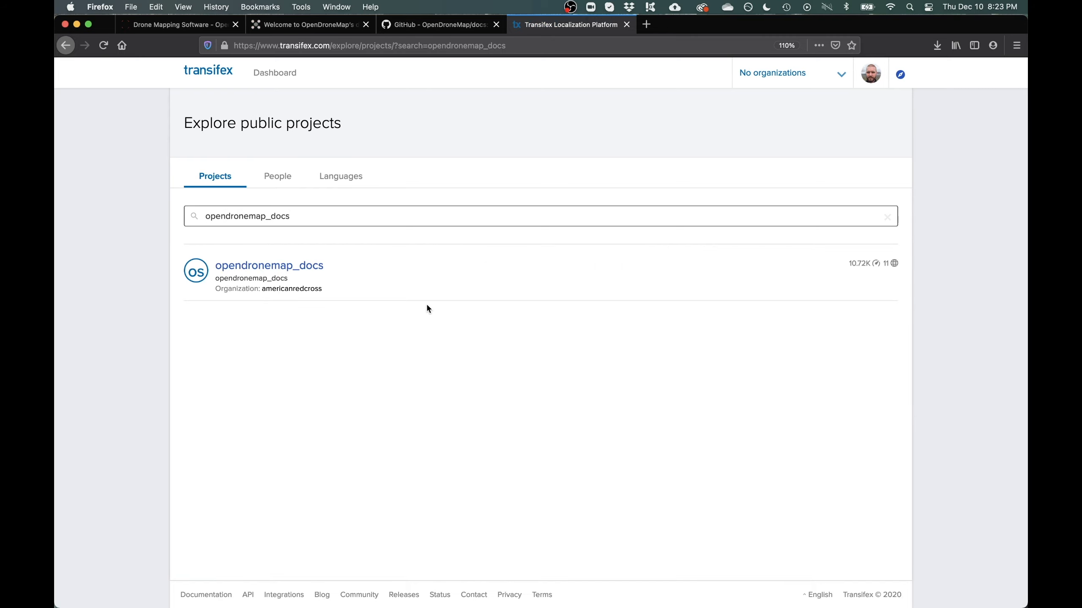
pyautogui.click(290, 267)
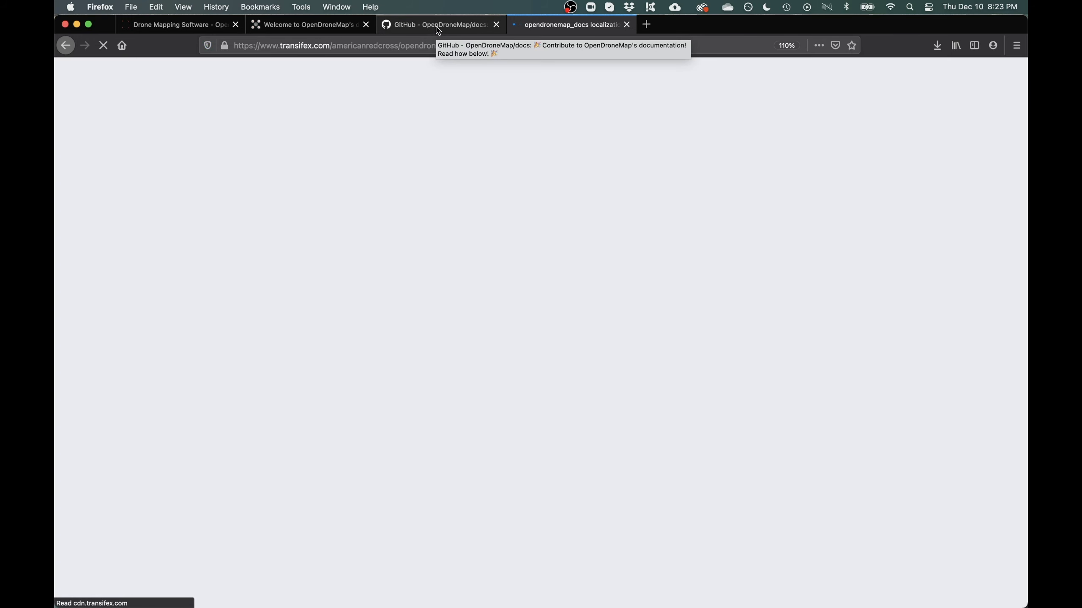
# Check the GitHub translation guide, then return to Transifex and open the Join team language list
pyautogui.click(438, 28)
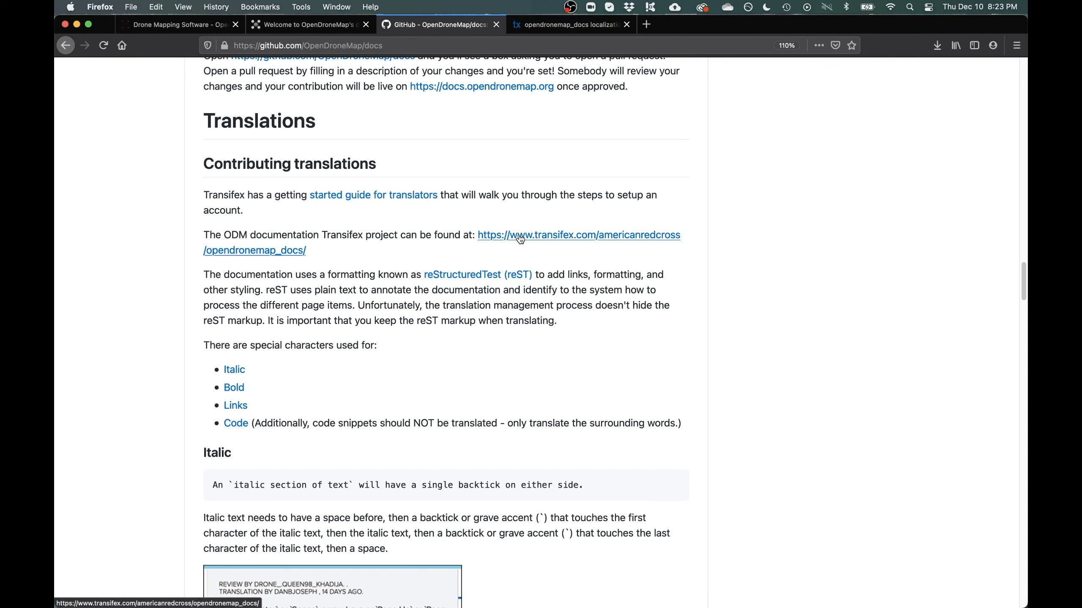
pyautogui.click(565, 26)
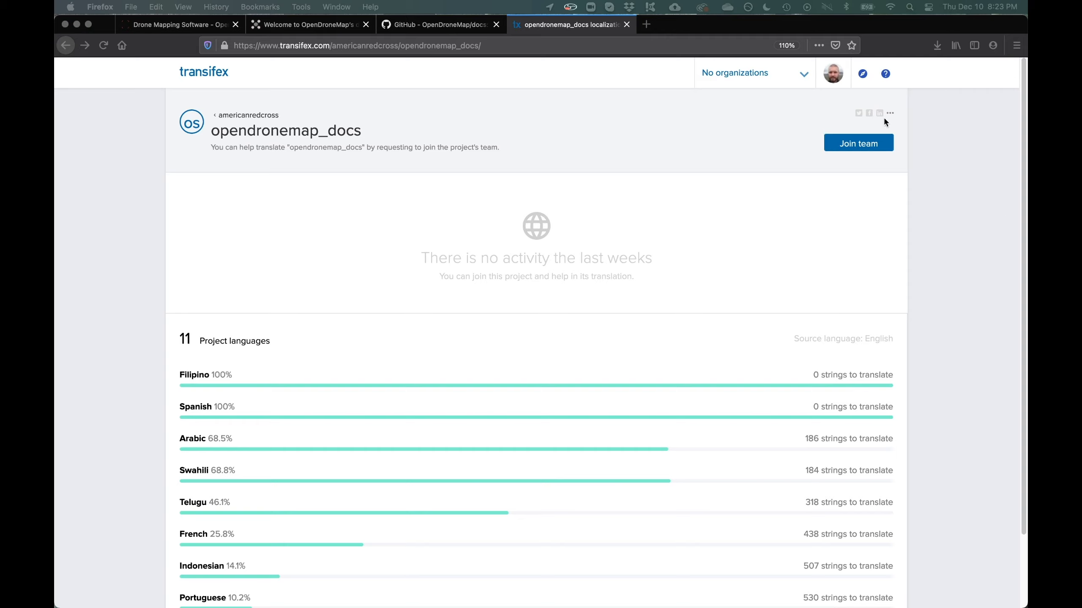
pyautogui.click(861, 145)
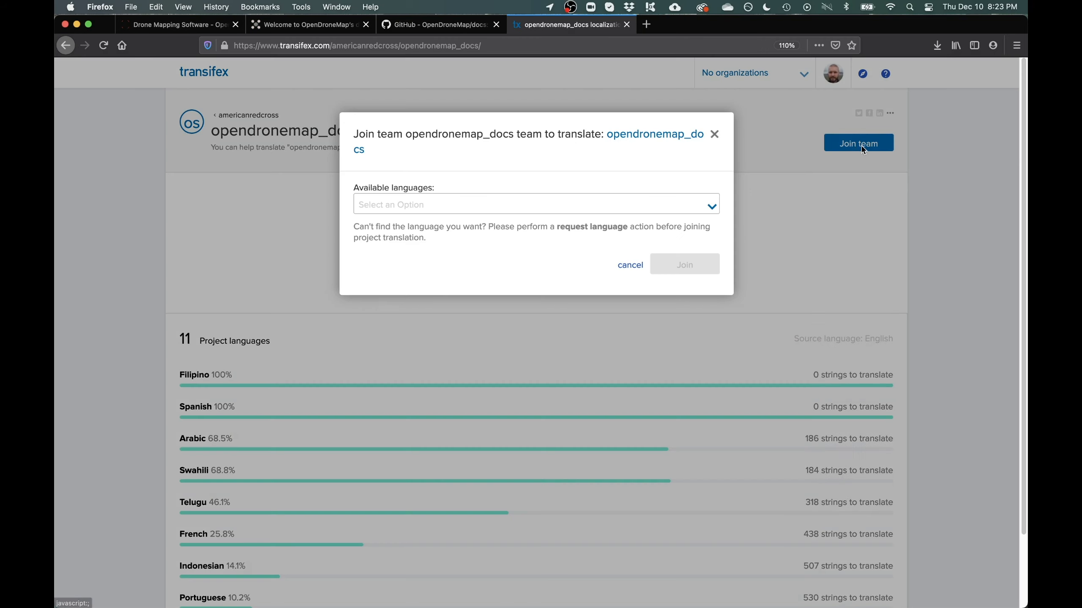
pyautogui.click(688, 203)
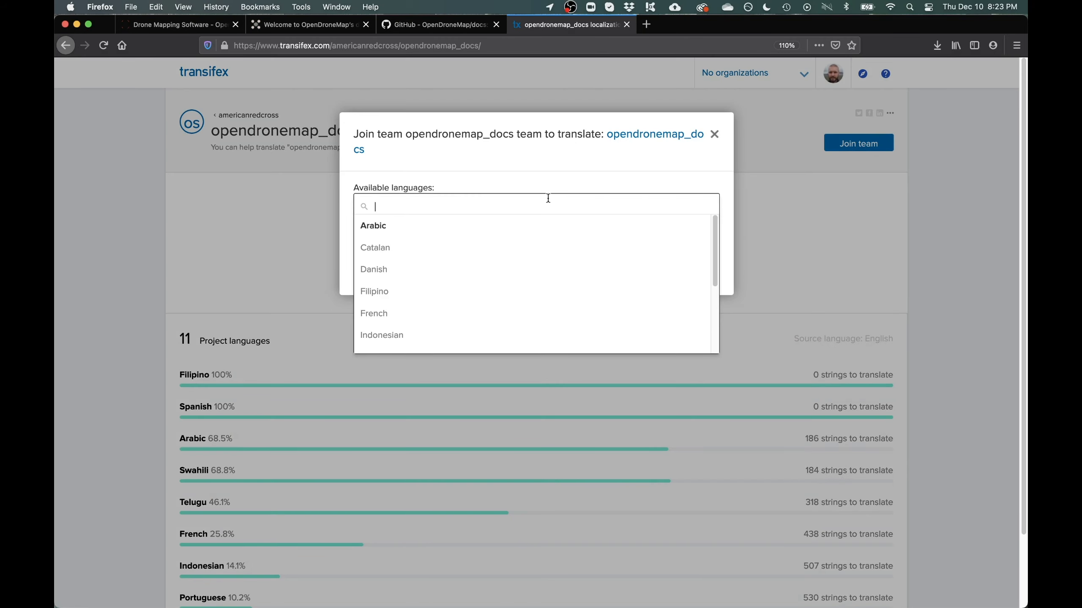
# Browse the available team languages, cancel joining, and scroll down to Project languages
pyautogui.scroll(-2, 452, 241)
pyautogui.scroll(-1, 452, 242)
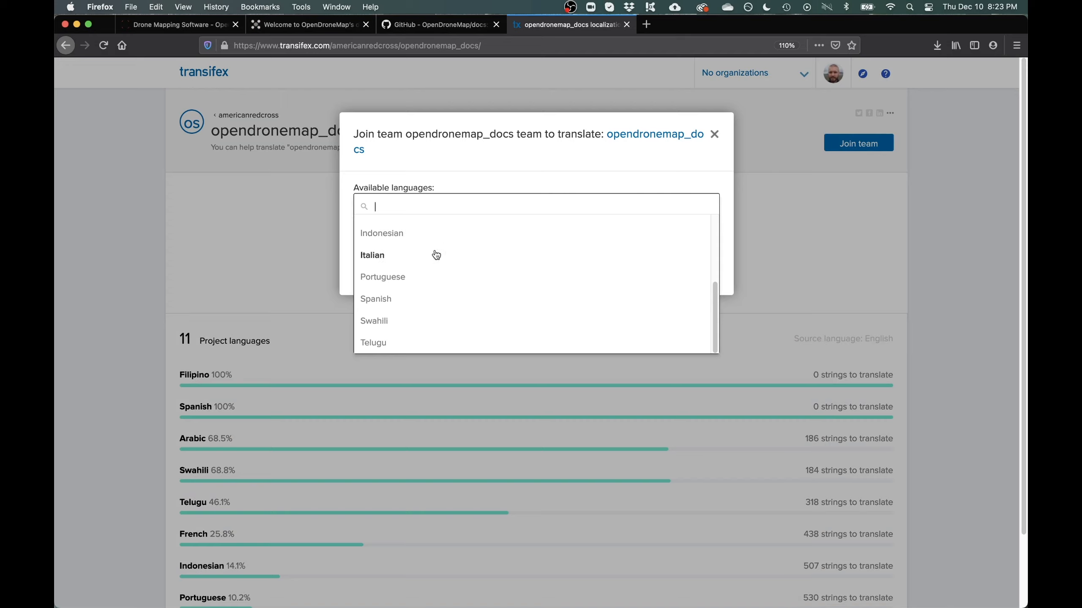
pyautogui.scroll(3, 419, 286)
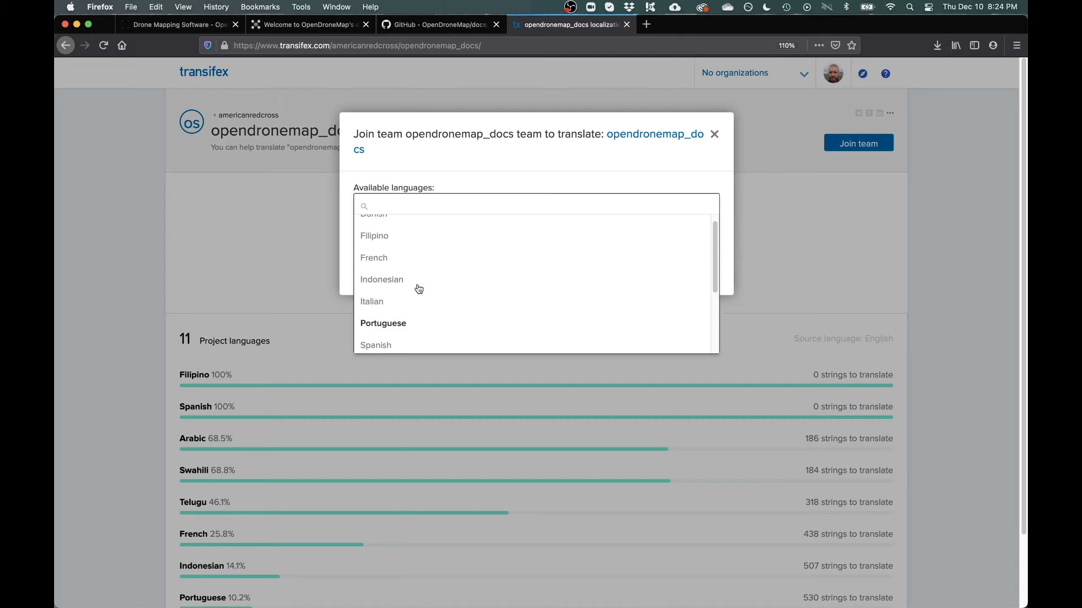
pyautogui.click(502, 157)
pyautogui.click(626, 266)
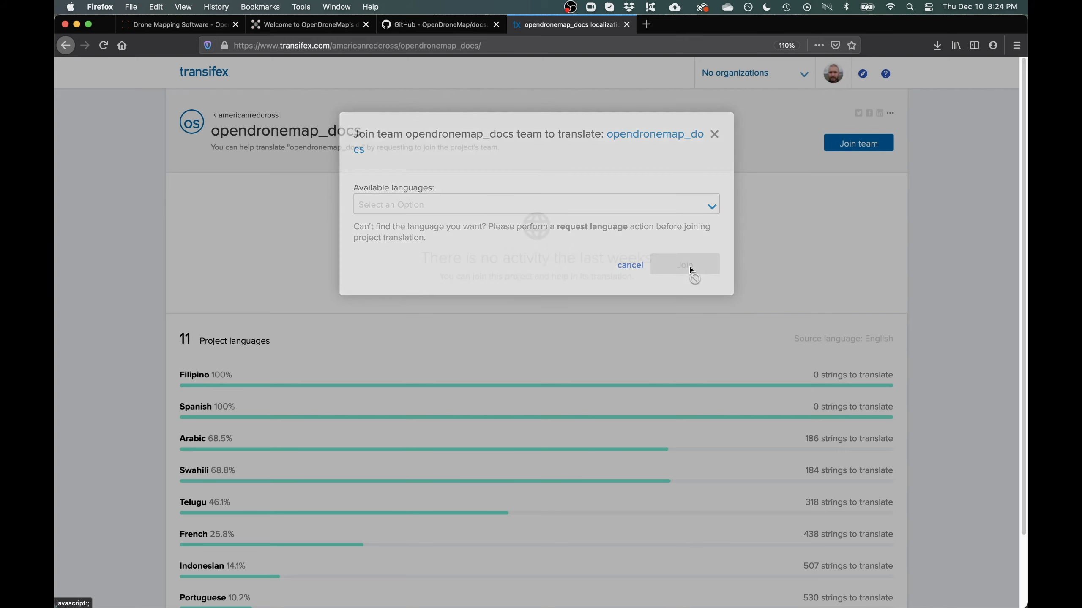
pyautogui.scroll(-2, 826, 277)
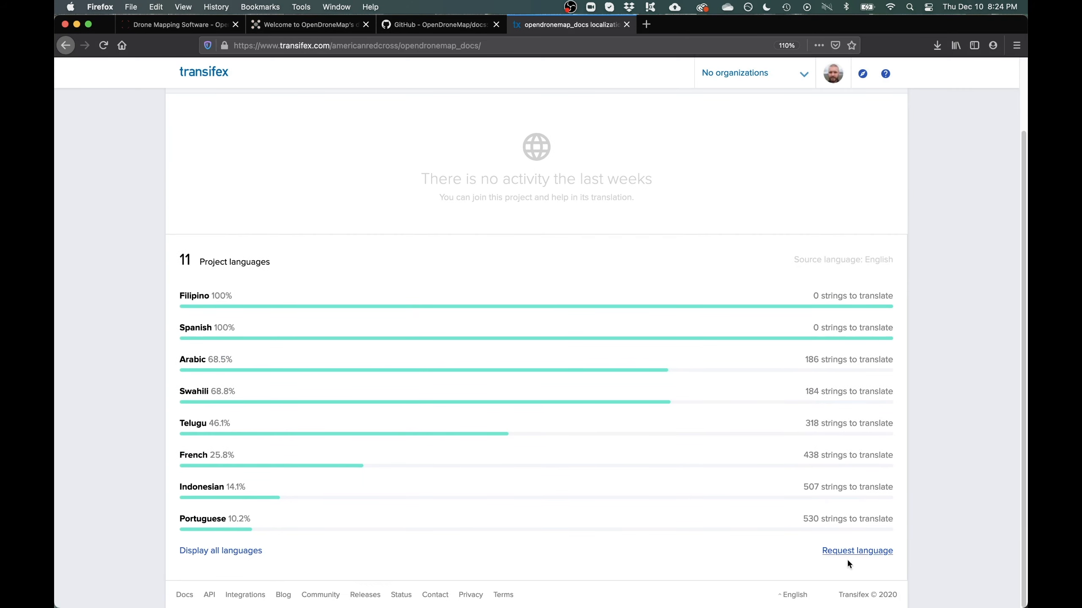
pyautogui.click(861, 553)
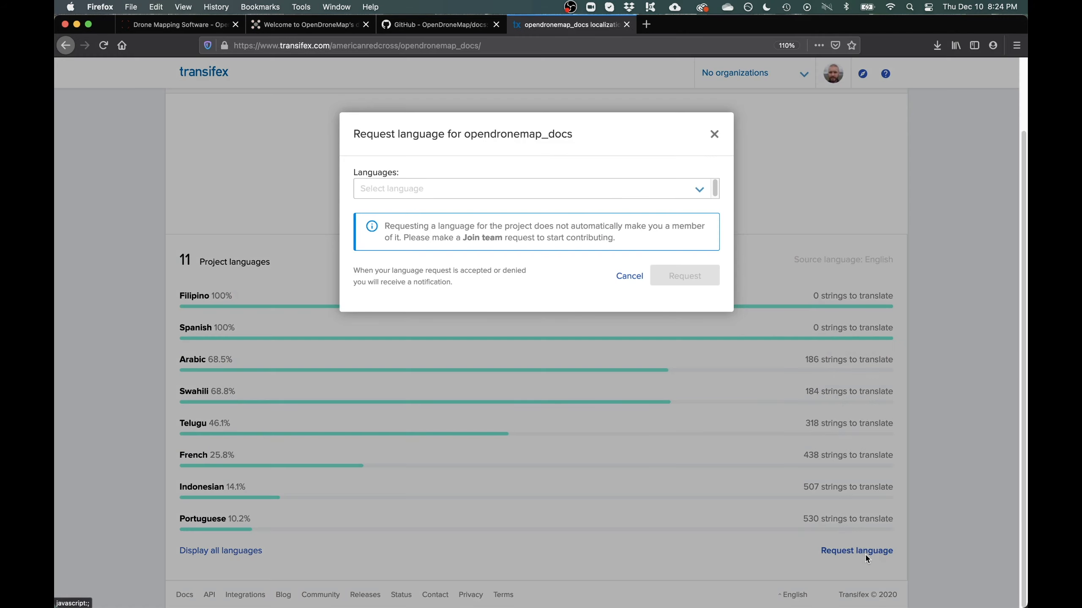
pyautogui.click(699, 189)
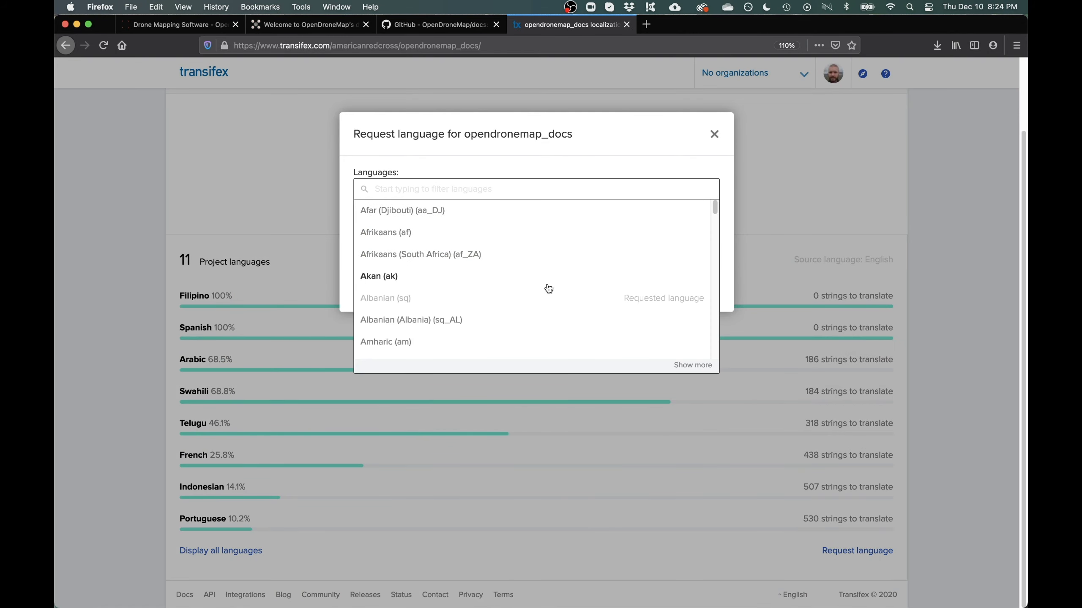
pyautogui.click(627, 125)
pyautogui.click(713, 135)
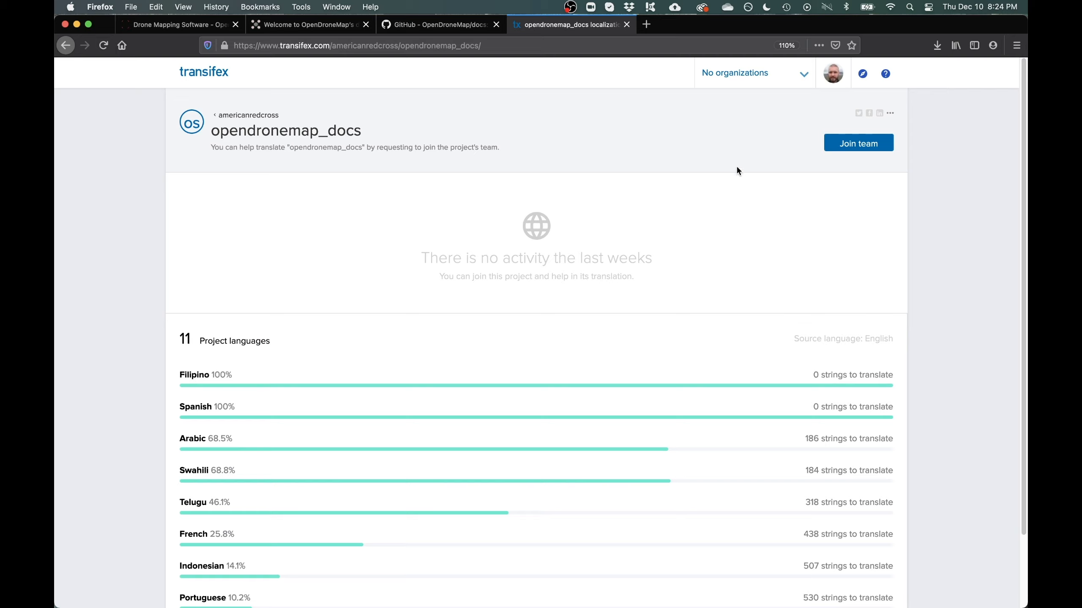
# Request to join the opendronemap_docs team with French (fr) as the language
pyautogui.click(851, 142)
pyautogui.click(561, 204)
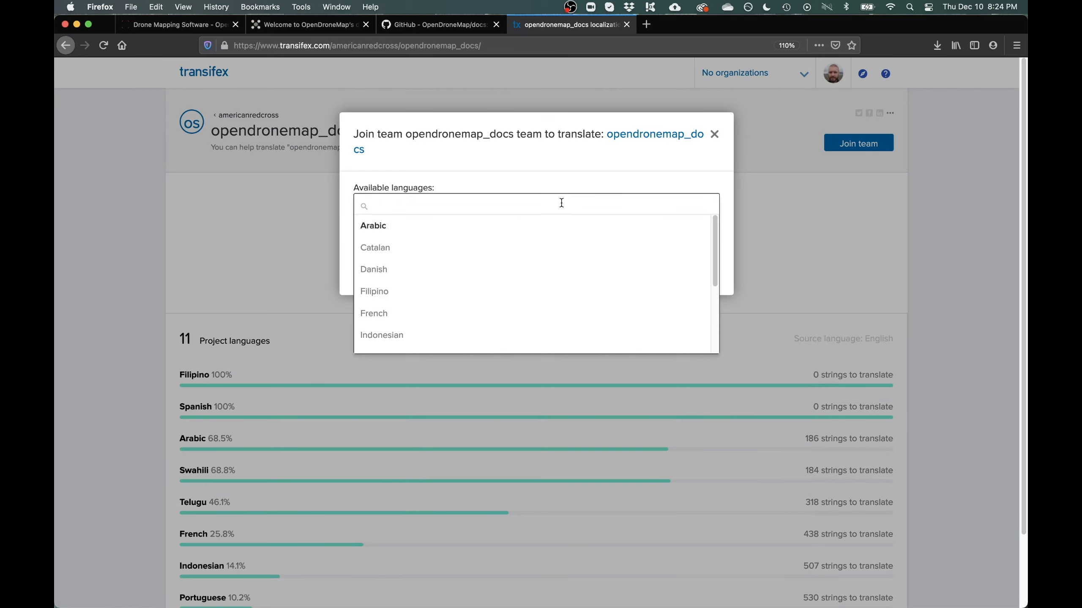
pyautogui.write('french')
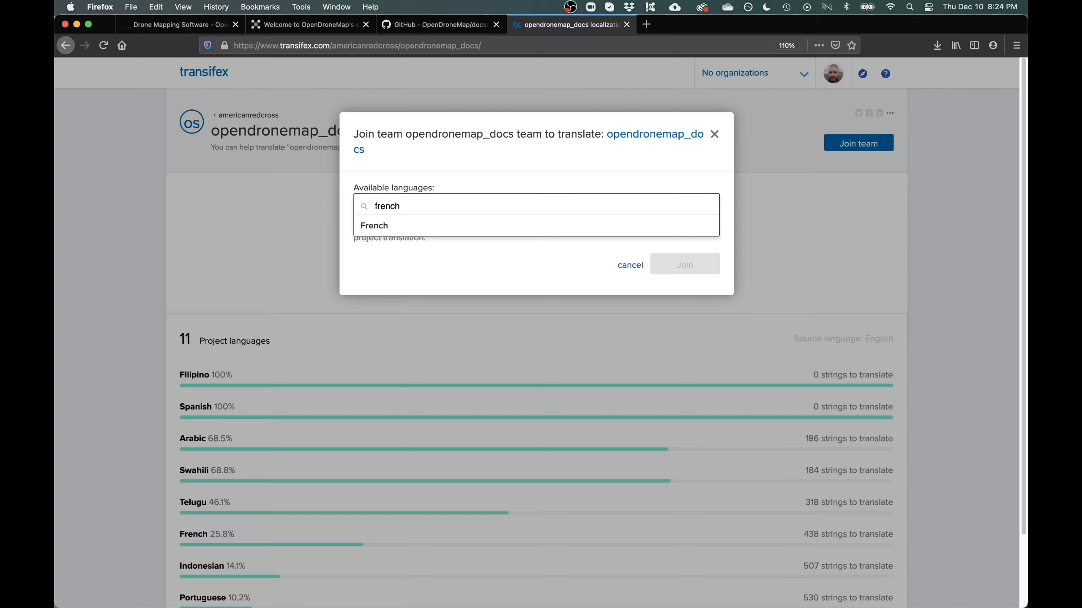
pyautogui.click(389, 228)
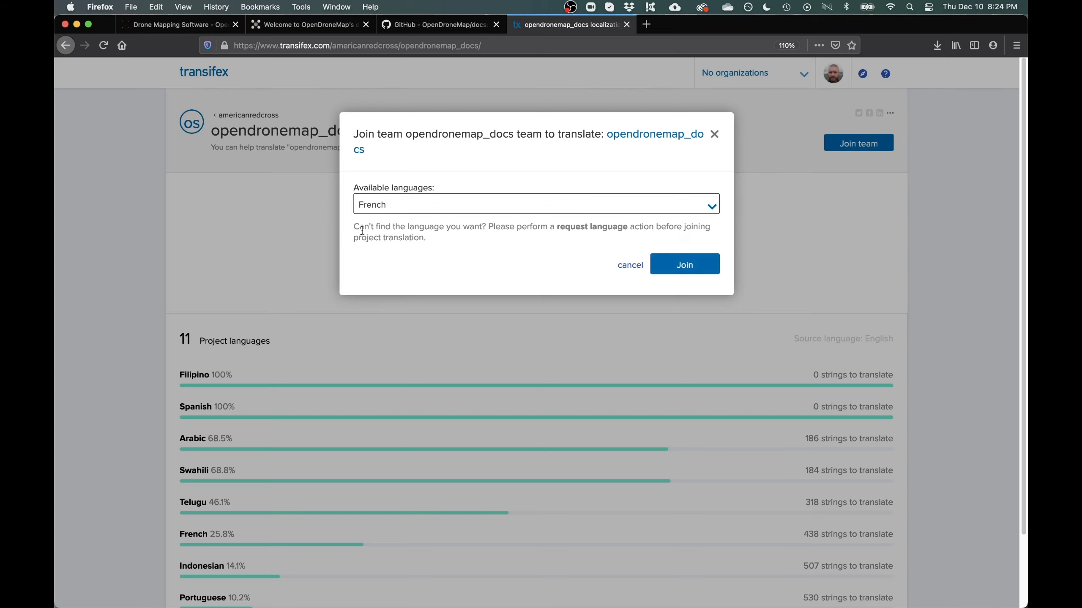
pyautogui.click(689, 265)
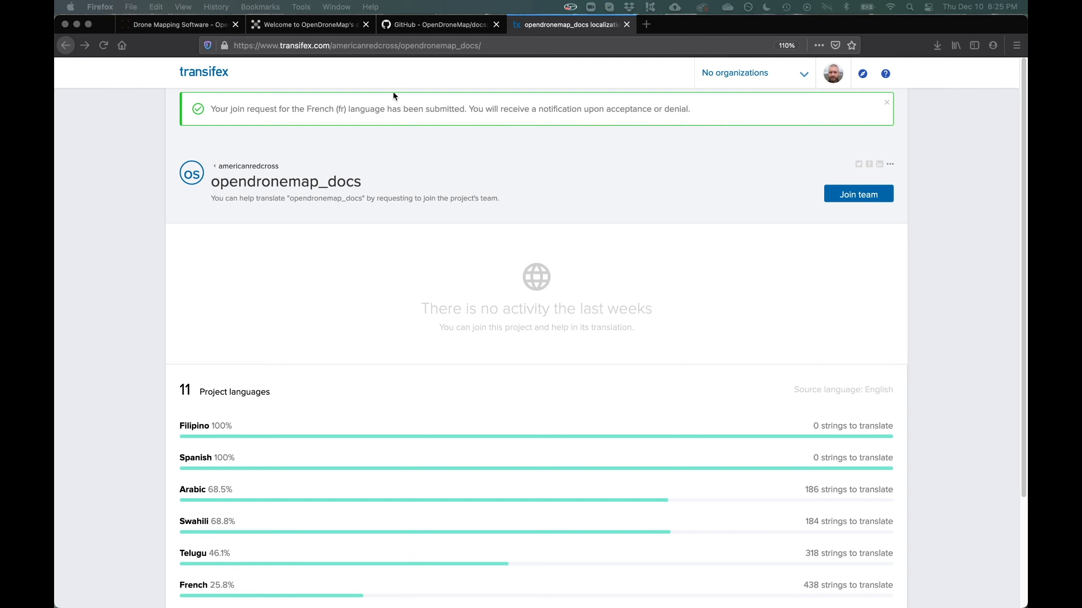
# Reload the page to reach the opendronemap_docs dashboard with 590 source strings
pyautogui.click(103, 45)
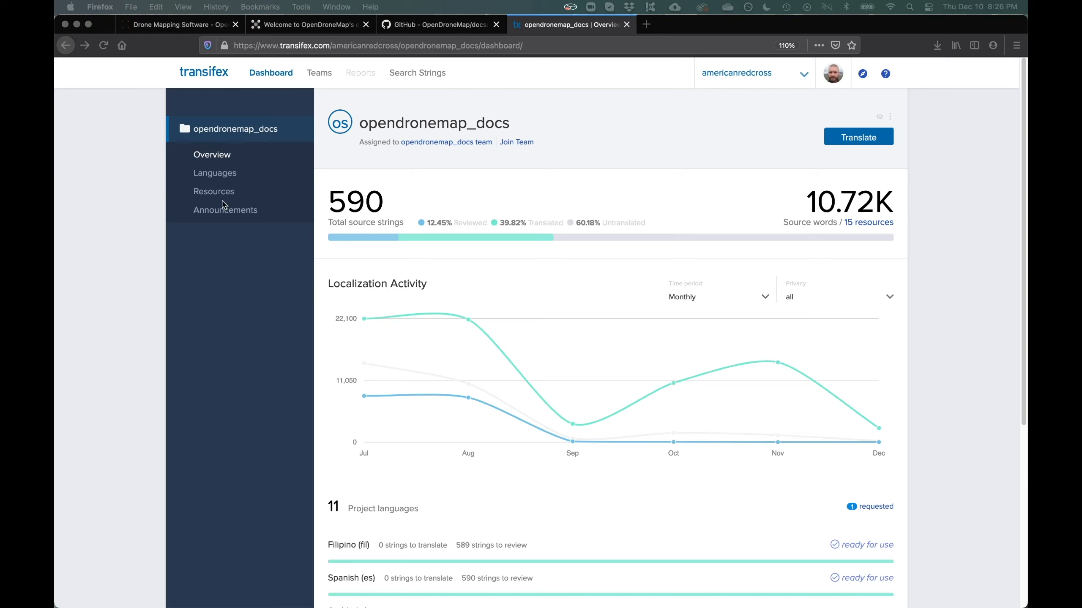
# Go to the project's Languages list and open the French (fr) page with its 15 resources
pyautogui.click(218, 174)
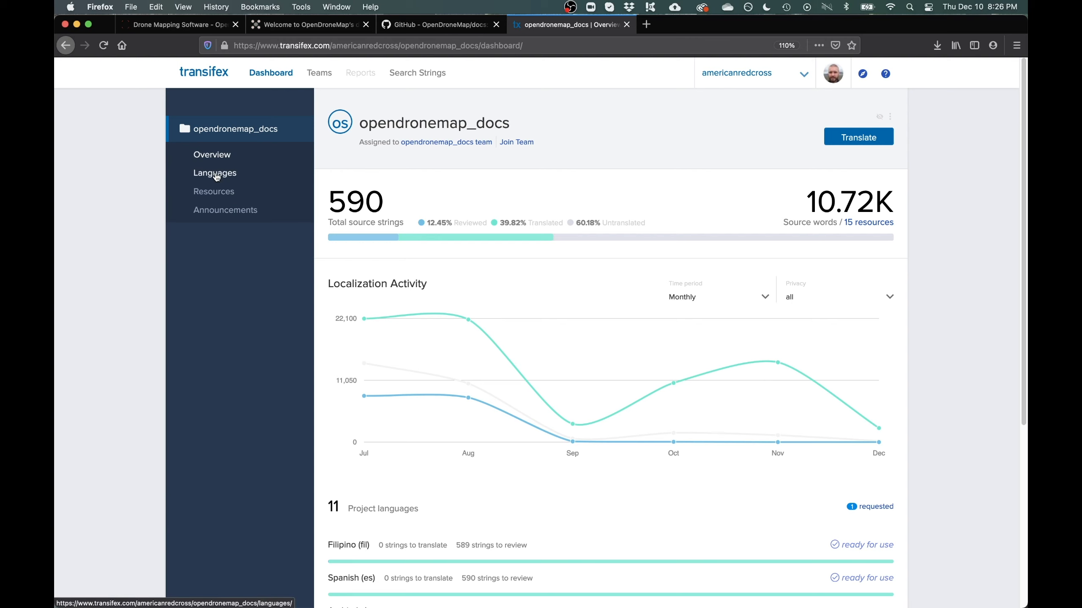
pyautogui.click(216, 175)
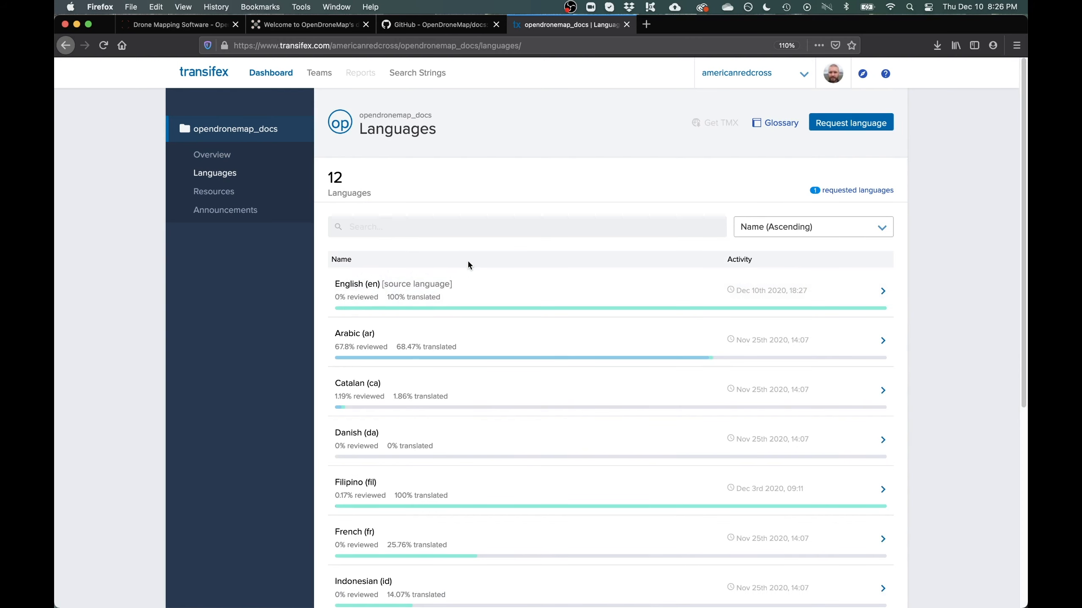
pyautogui.scroll(-4, 469, 273)
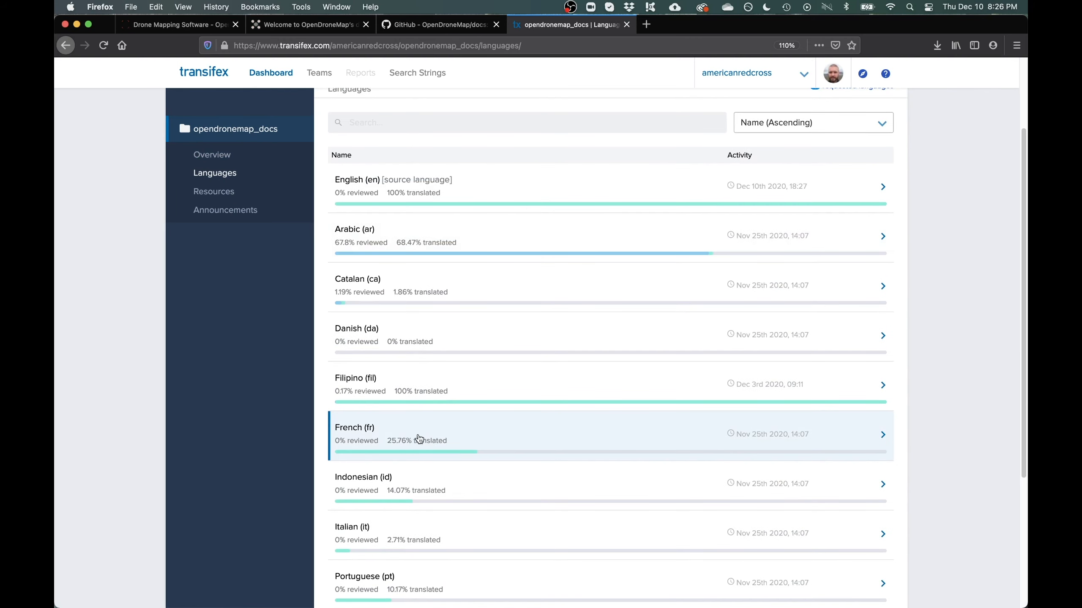
pyautogui.click(429, 435)
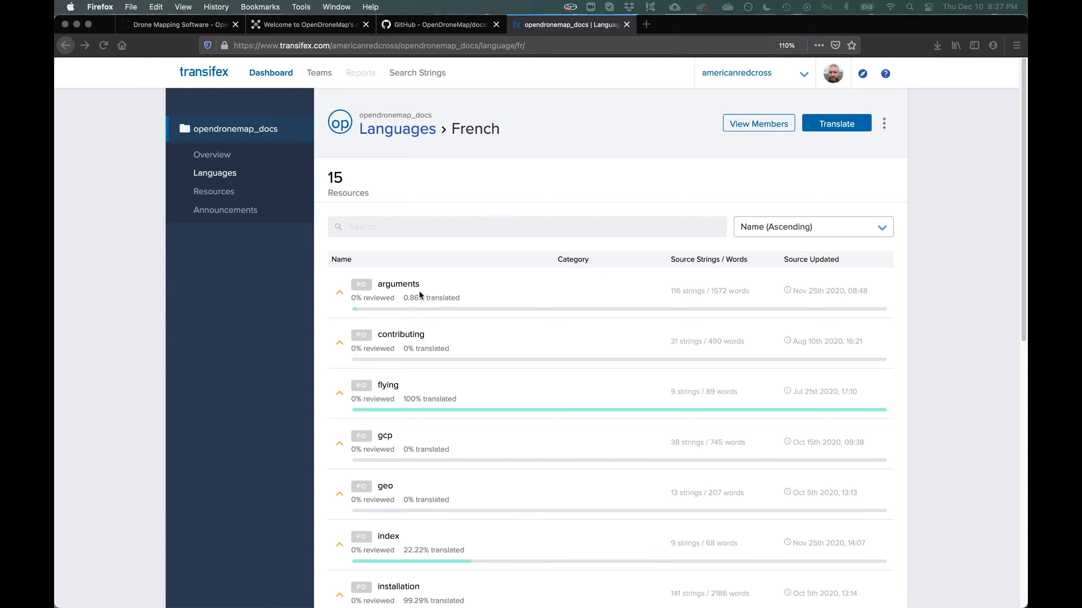
# Open the arguments resource in the French web editor, showing 116 strings, 115 untranslated
pyautogui.click(415, 291)
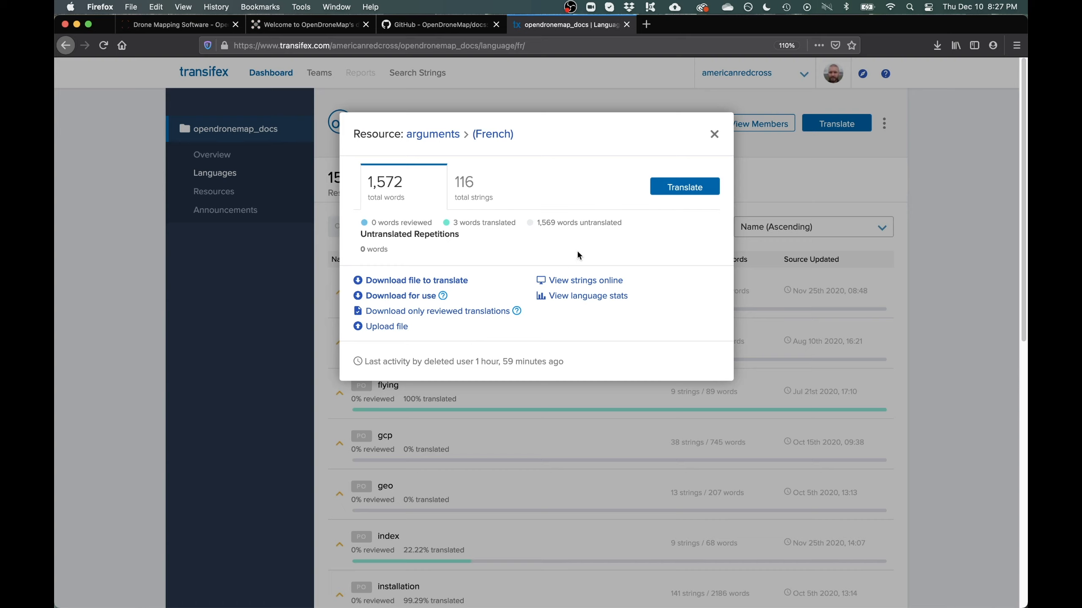
pyautogui.click(686, 192)
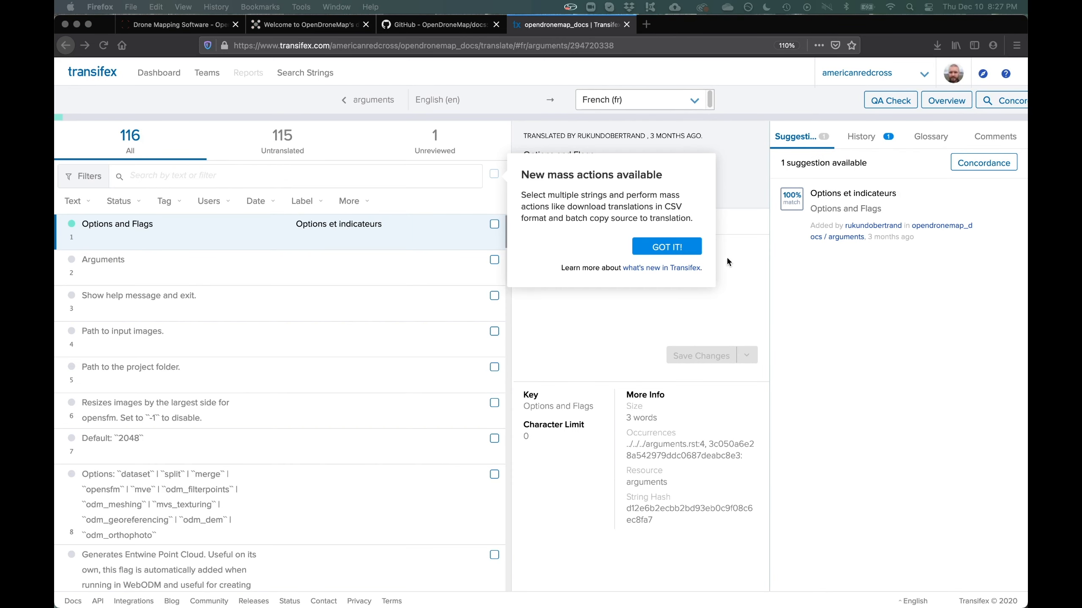
# Dismiss the mass-actions and auto-translation-checks tips and open the string 'Show help message and exit.'
pyautogui.click(660, 252)
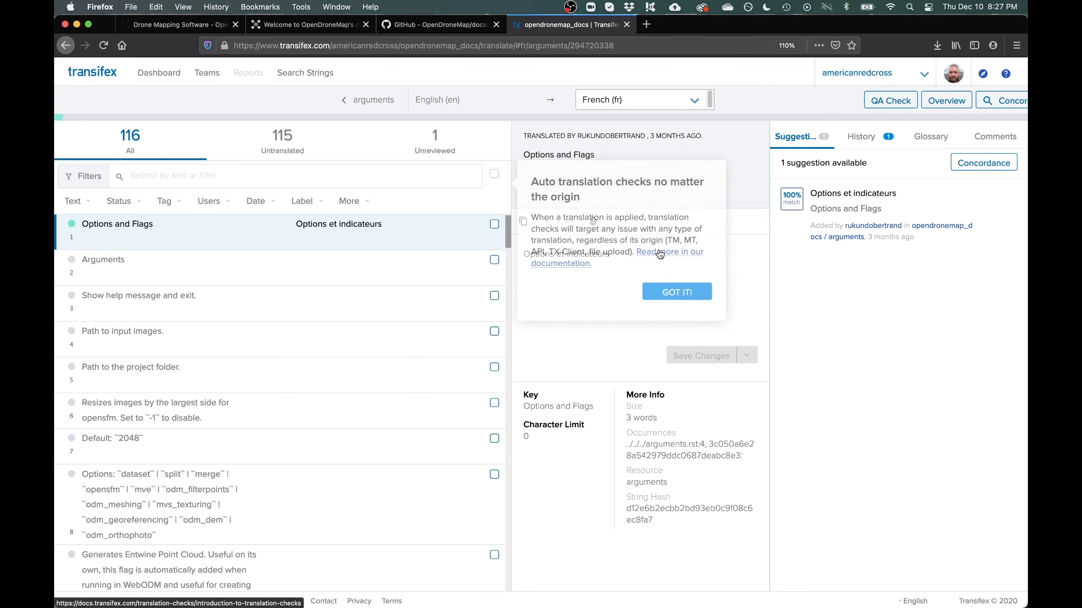
pyautogui.click(676, 289)
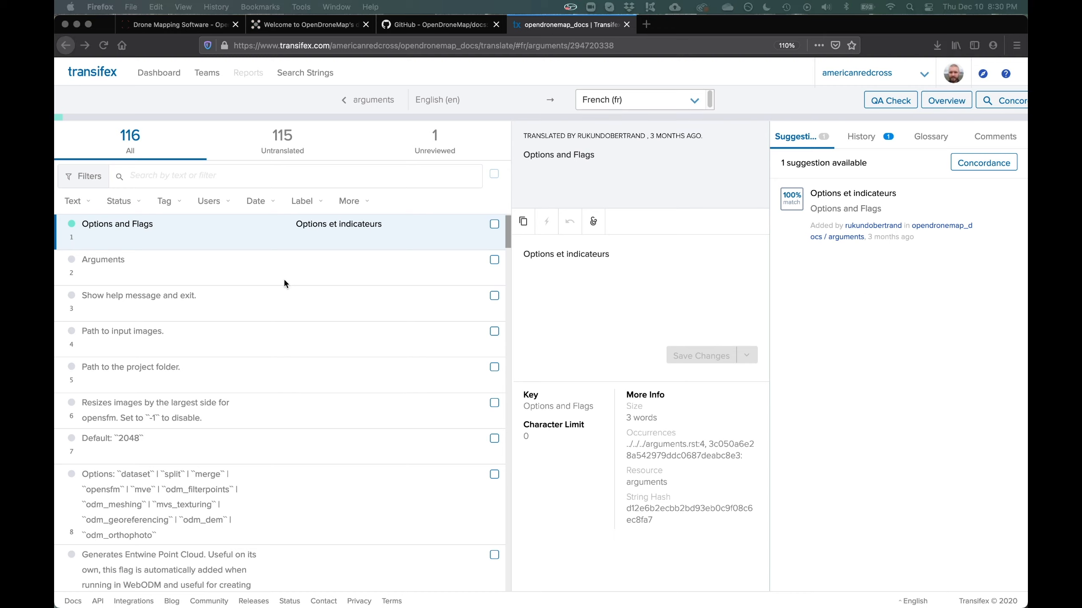
pyautogui.click(210, 306)
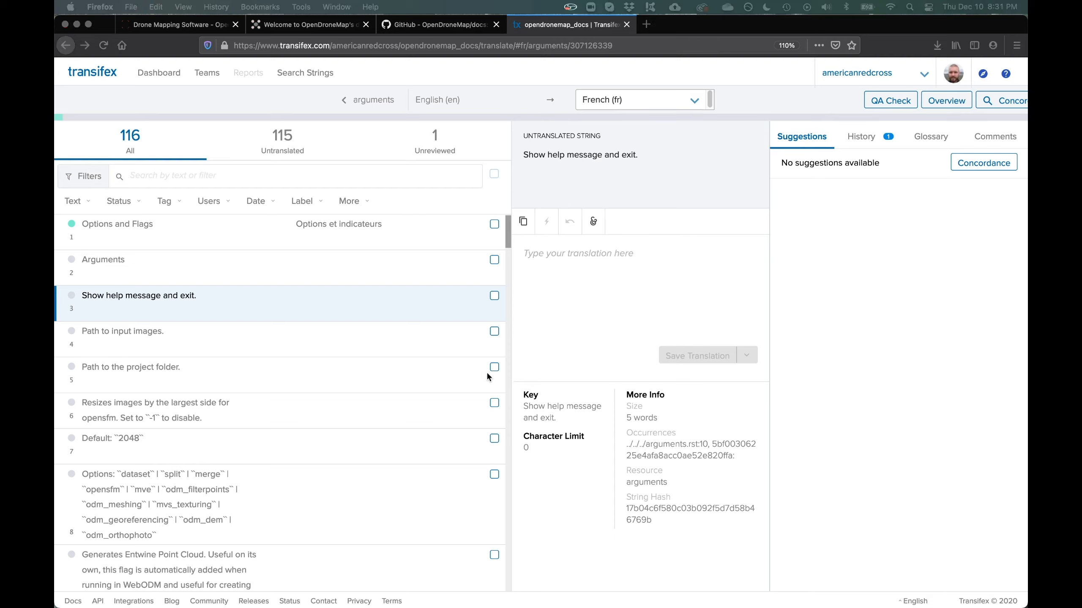
# Paste 'Afficher le message d'aide et quitter.' into the translation box and save it
pyautogui.click(572, 260)
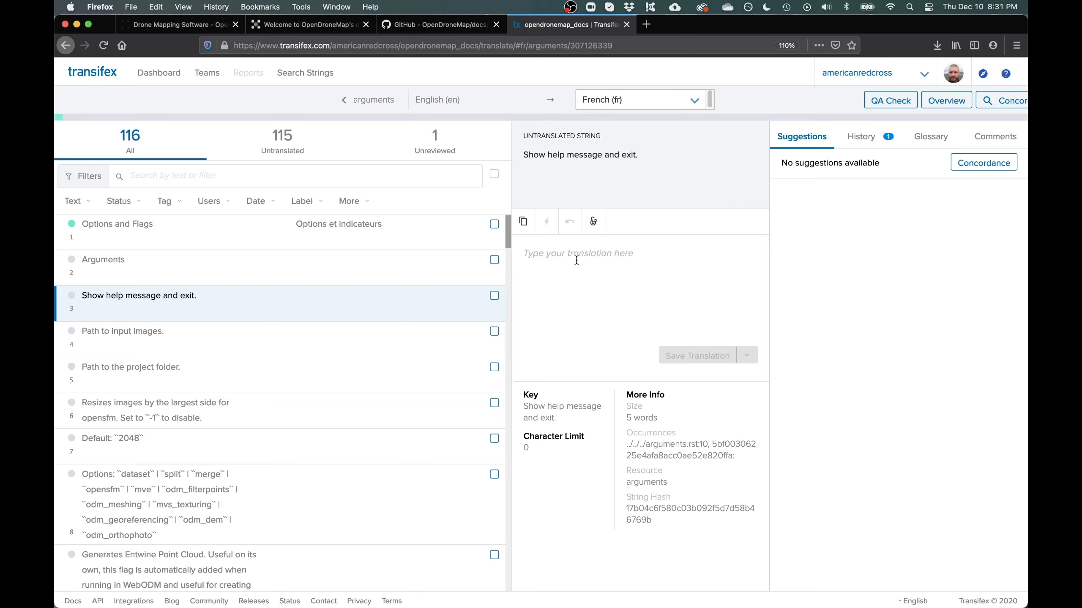
pyautogui.write("Afficher le message d'aide et quitter.")
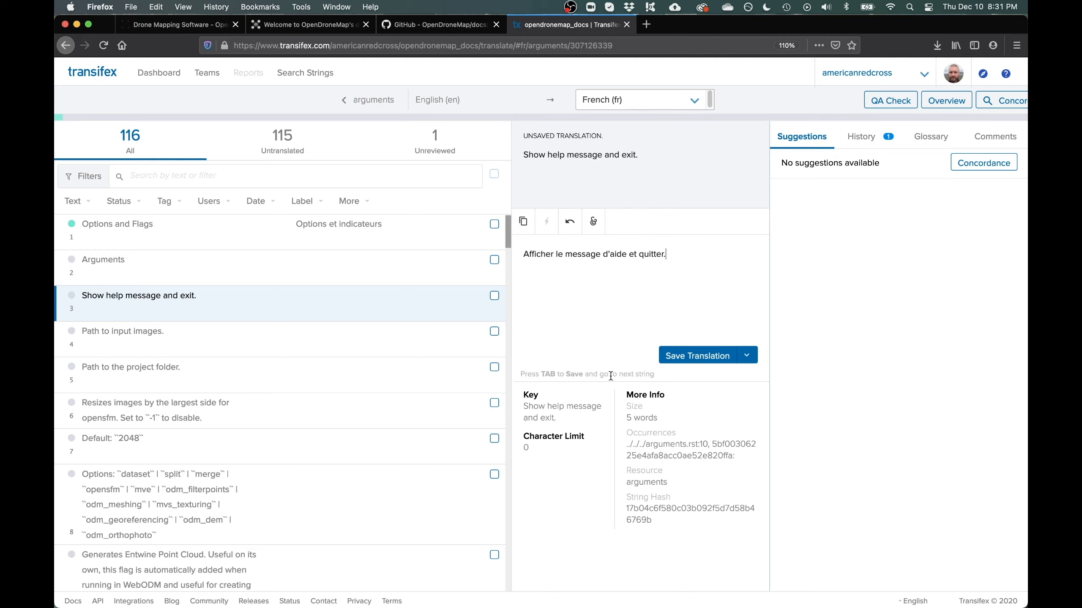
pyautogui.click(698, 362)
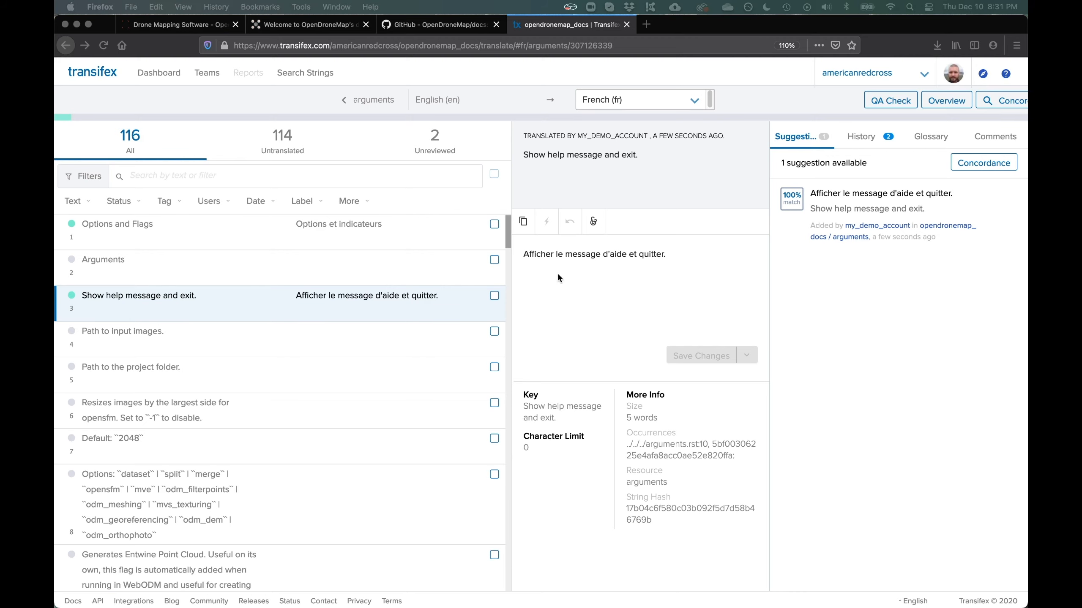
# Erase the saved French translation text and save, leaving 115 strings untranslated
pyautogui.doubleClick(580, 253)
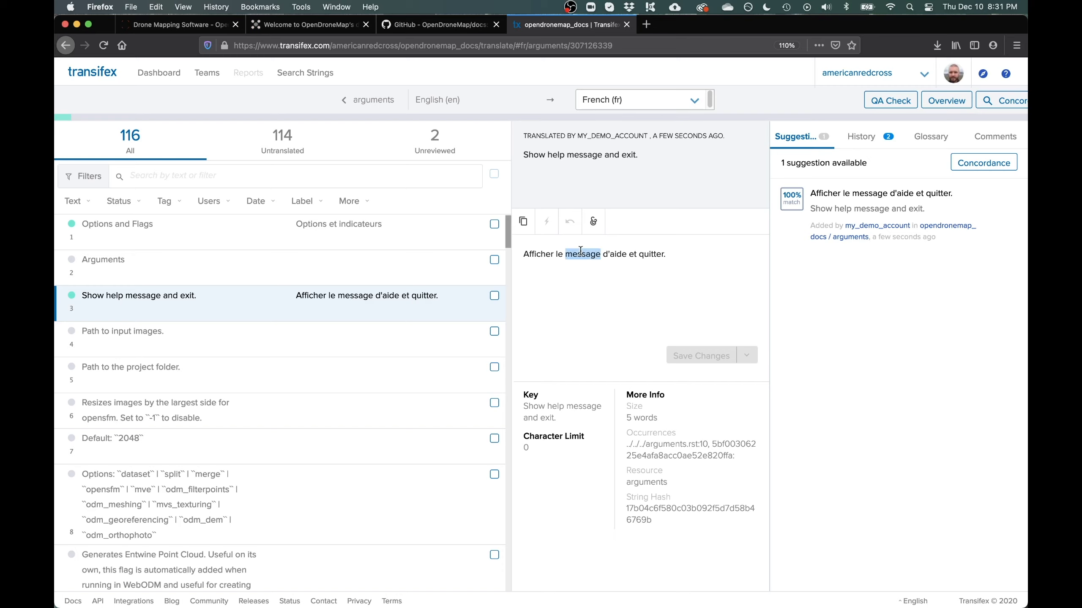
pyautogui.tripleClick(581, 253)
pyautogui.press('BackSpace')
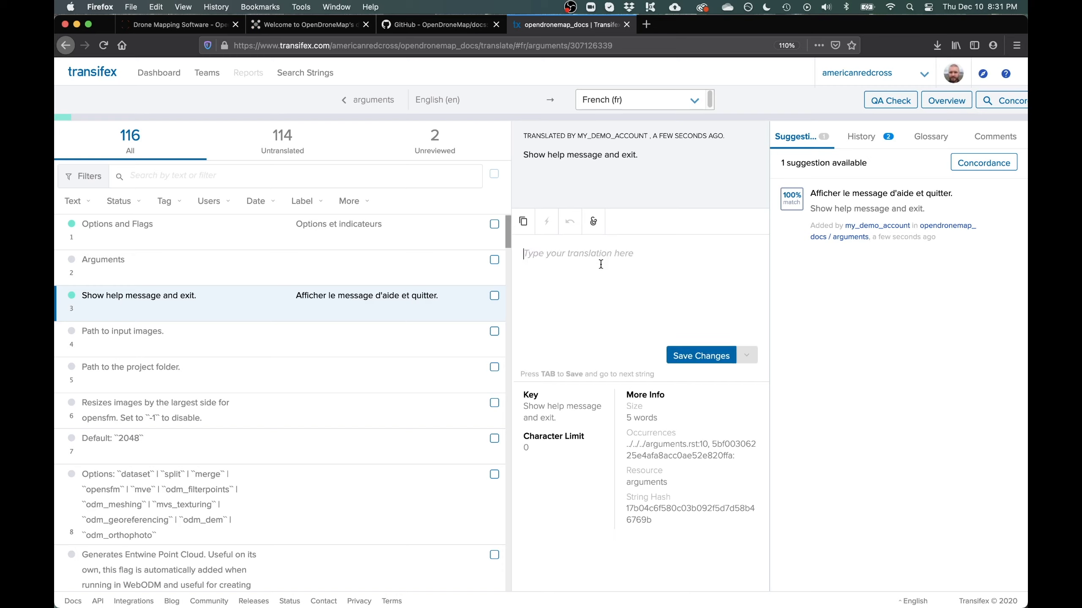
pyautogui.click(682, 354)
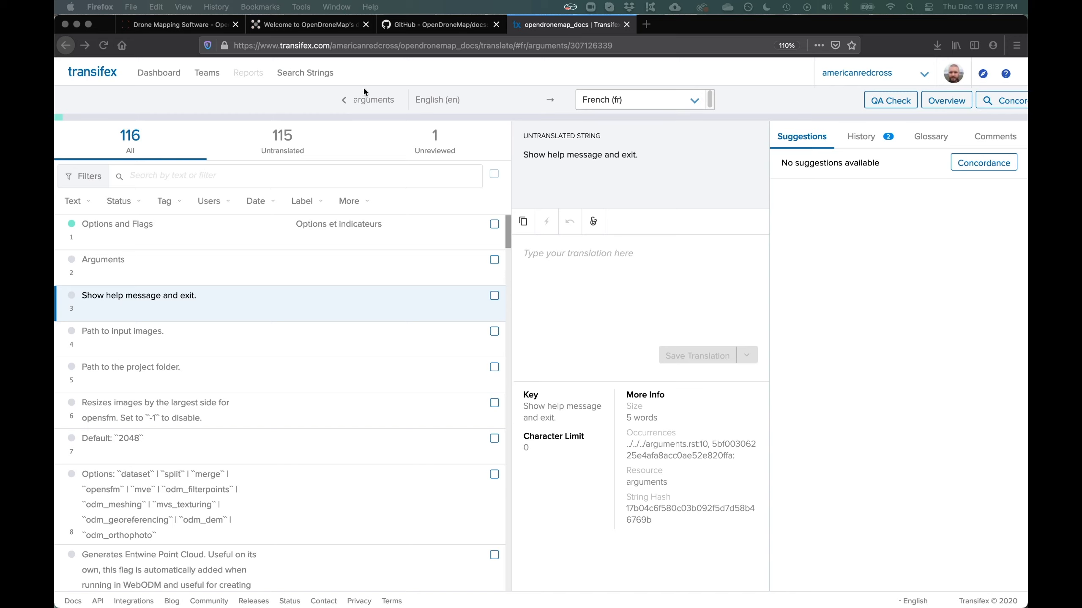
# Load the docs /arguments page in the OpenDroneMap tab, then return to the Transifex editor
pyautogui.click(302, 27)
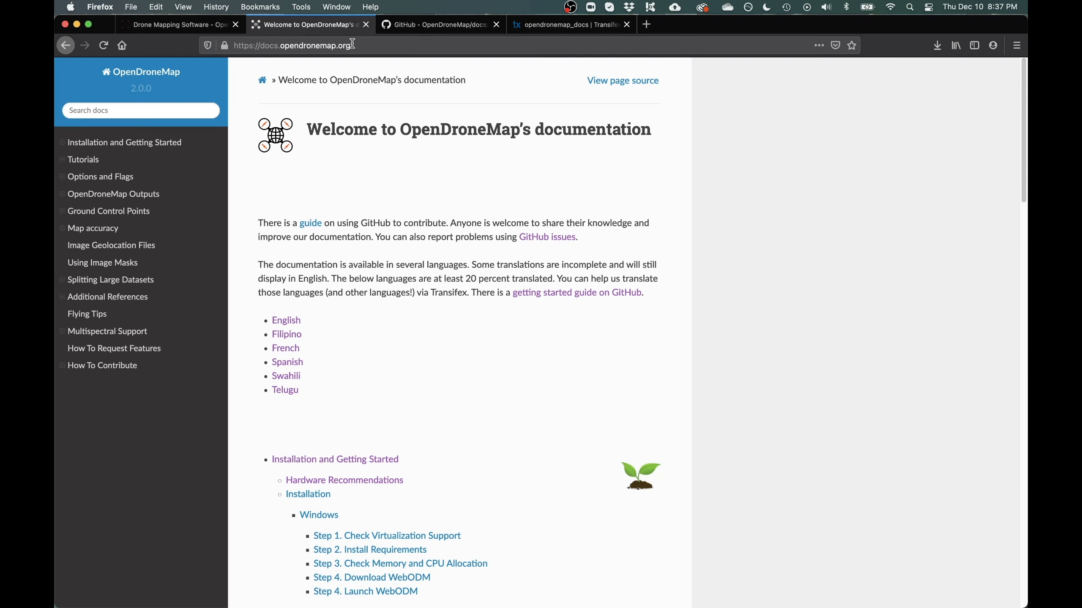
pyautogui.click(365, 46)
pyautogui.write('/argu')
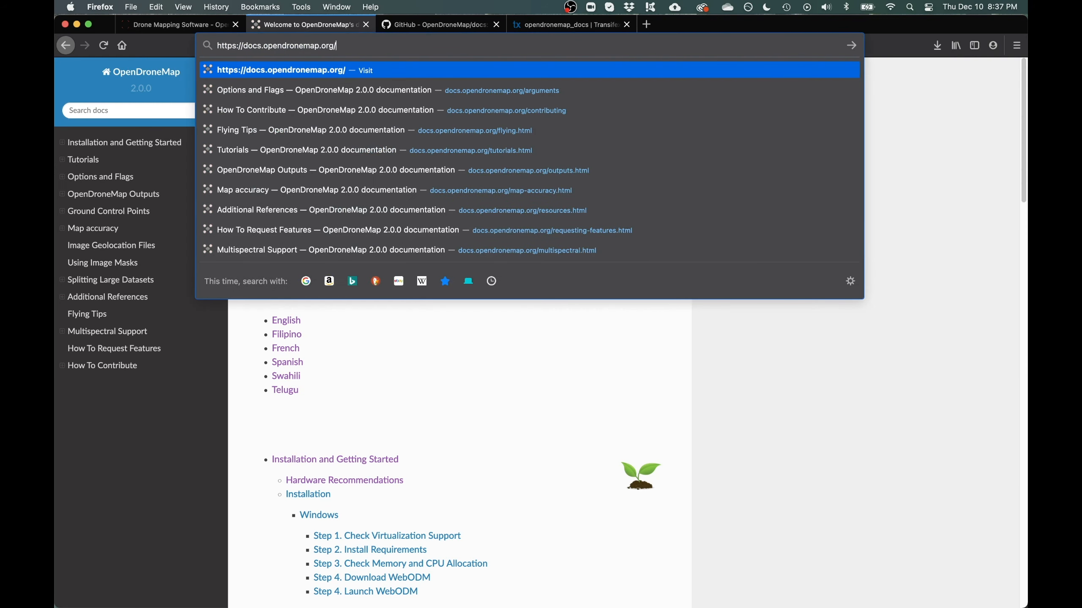
pyautogui.write('ments')
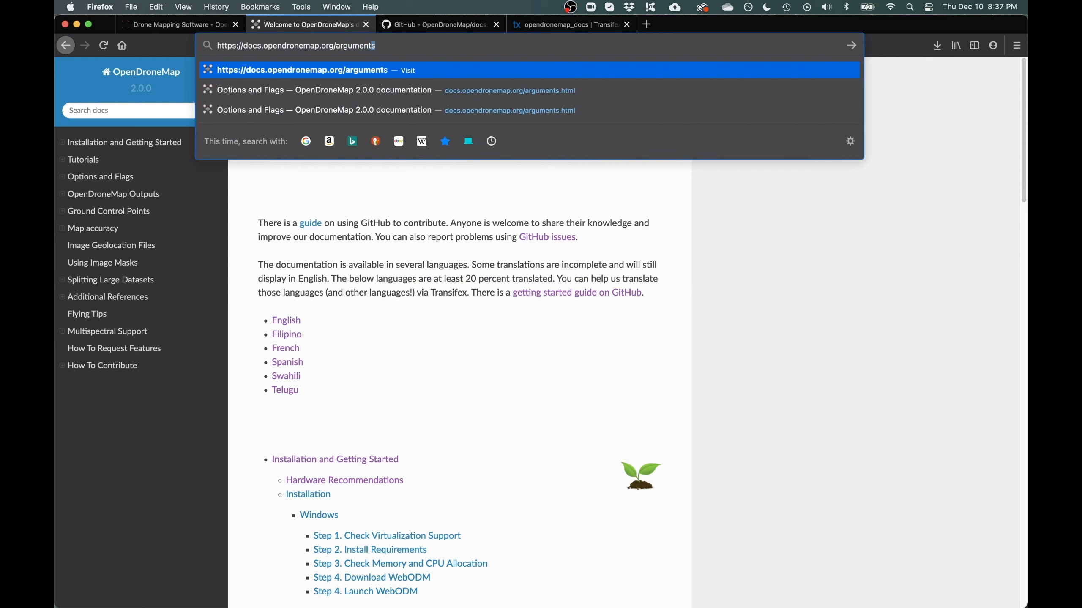
pyautogui.press('Return')
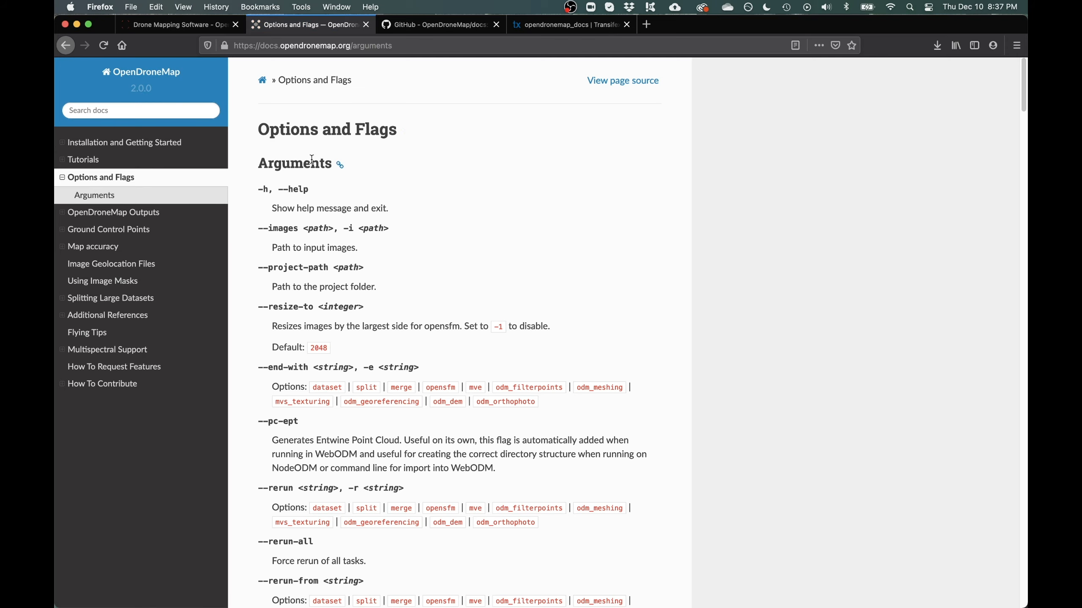
pyautogui.click(539, 24)
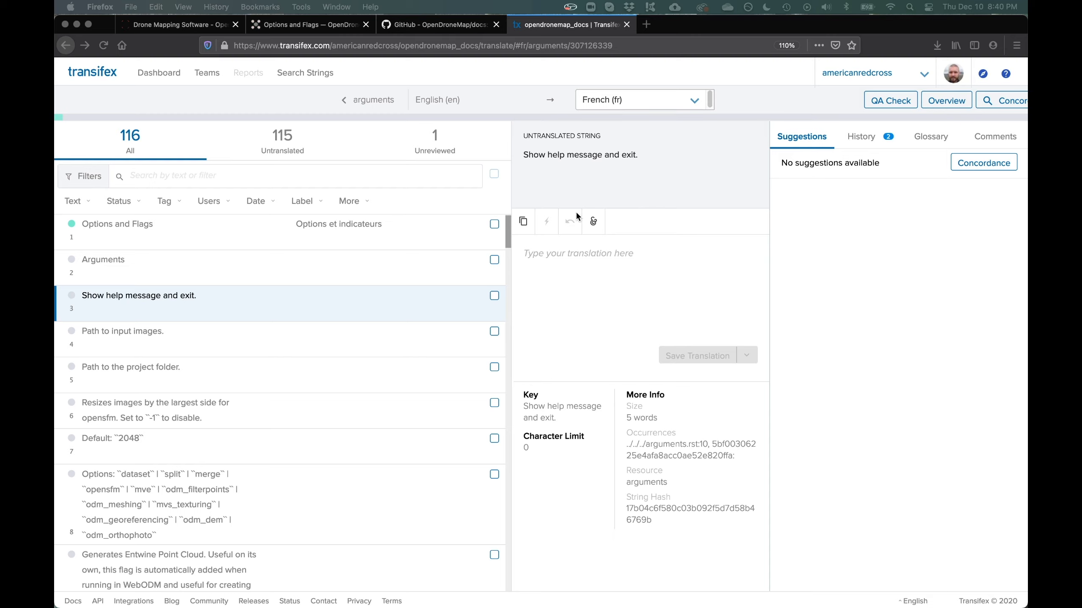
# From the opendronemap.org home page, go to Join the Community to reach the forum
pyautogui.click(198, 30)
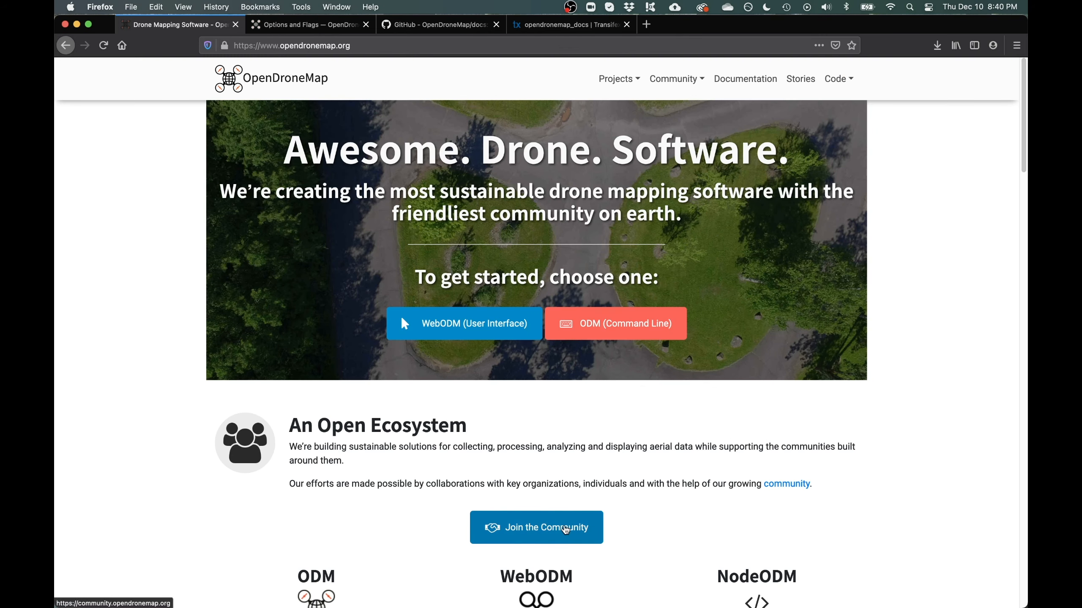
pyautogui.click(566, 529)
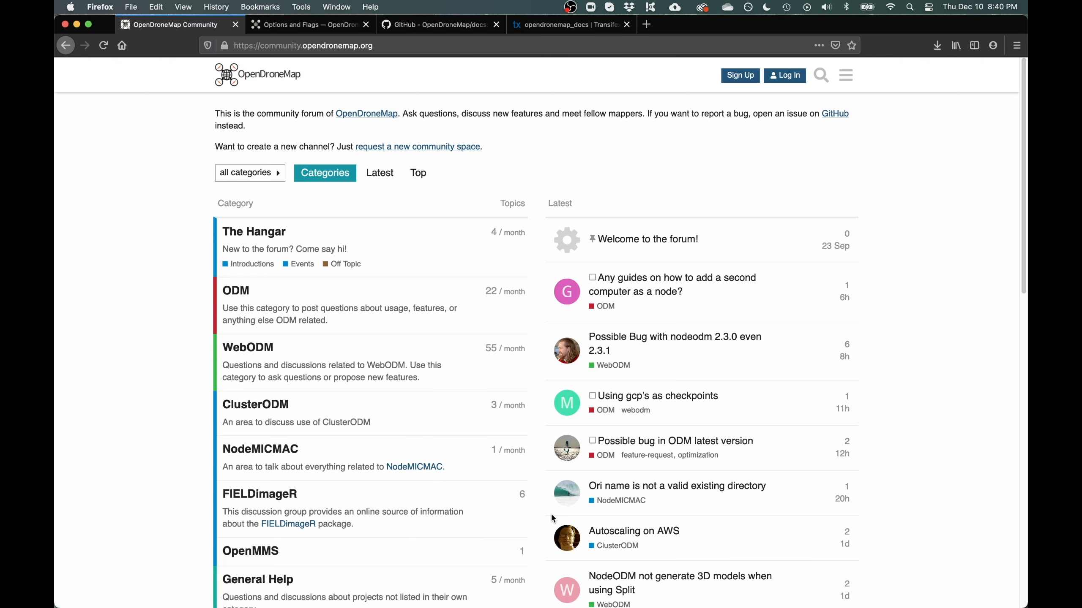
# In the OpenDroneMap/docs GitHub repository, open the Issues tab listing 10 open issues
pyautogui.click(428, 26)
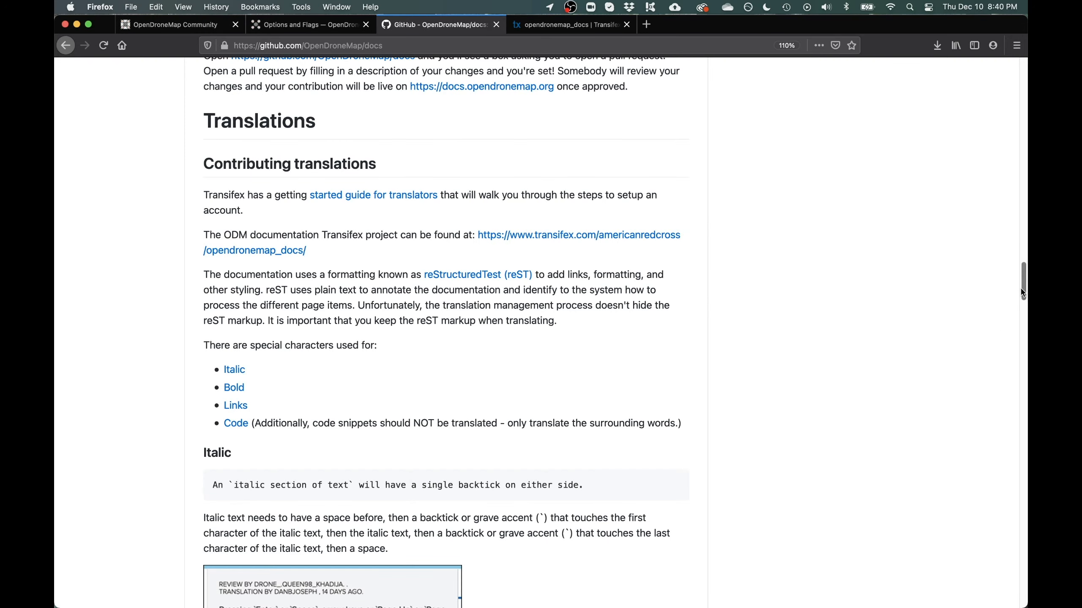
pyautogui.scroll(20, 334, 156)
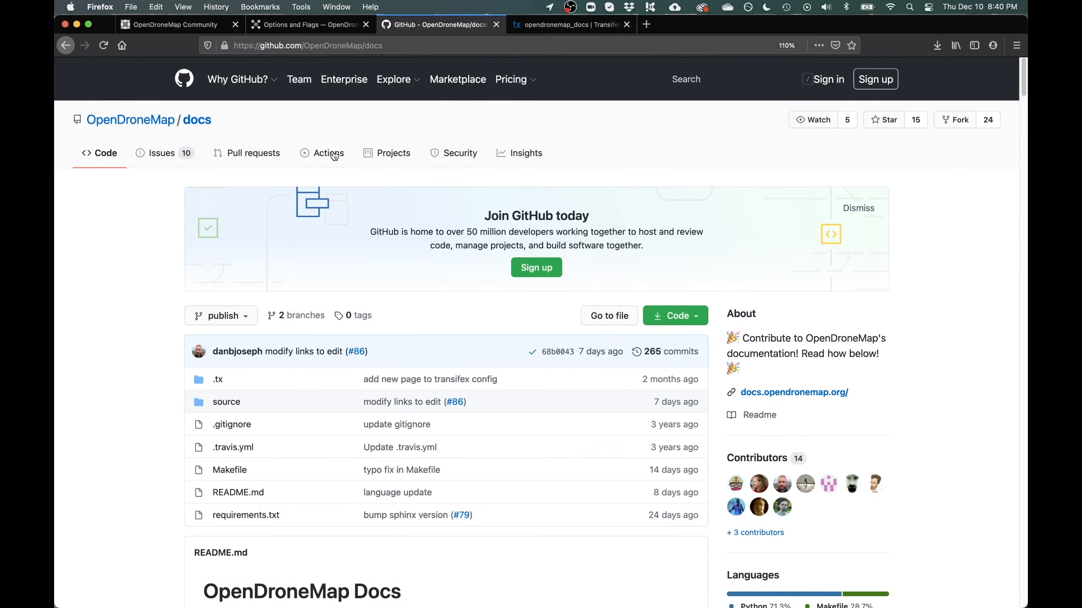
pyautogui.click(170, 155)
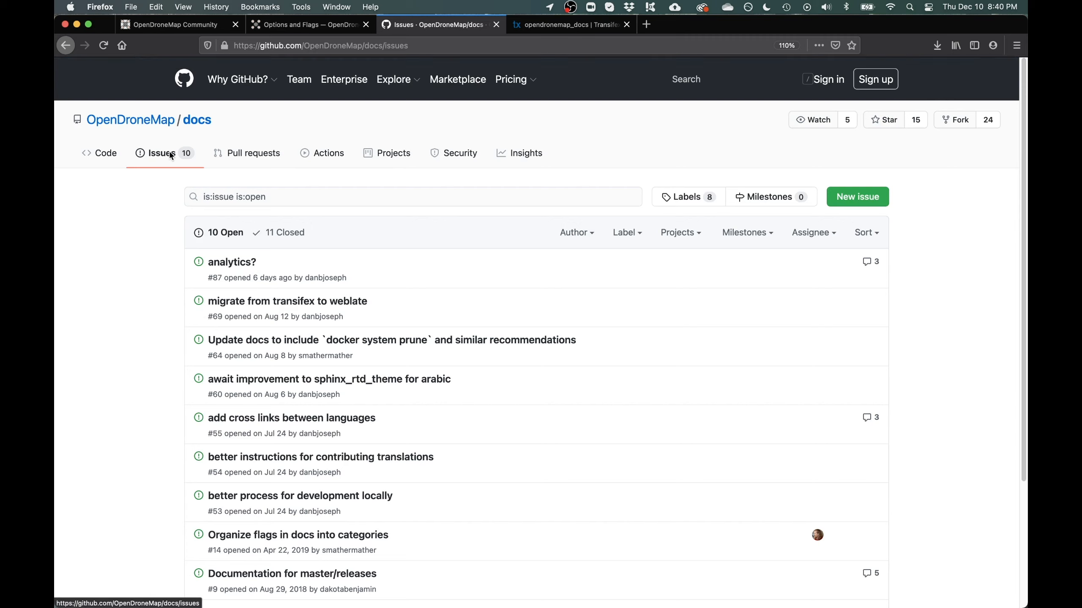